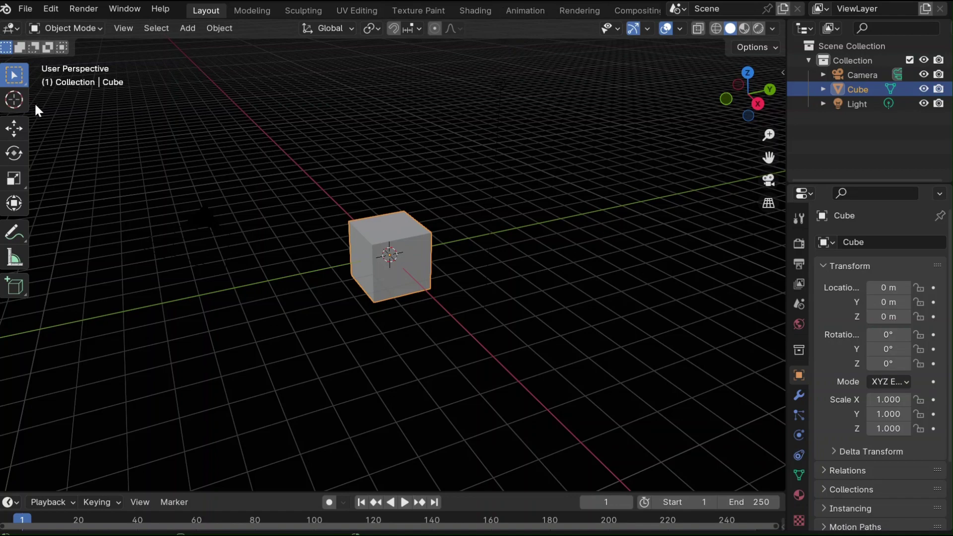
Delete the default cube from the scene.
middle_drag(373, 274, 395, 239)
scroll(393, 234, up, 2)
key(x)
click(499, 245)
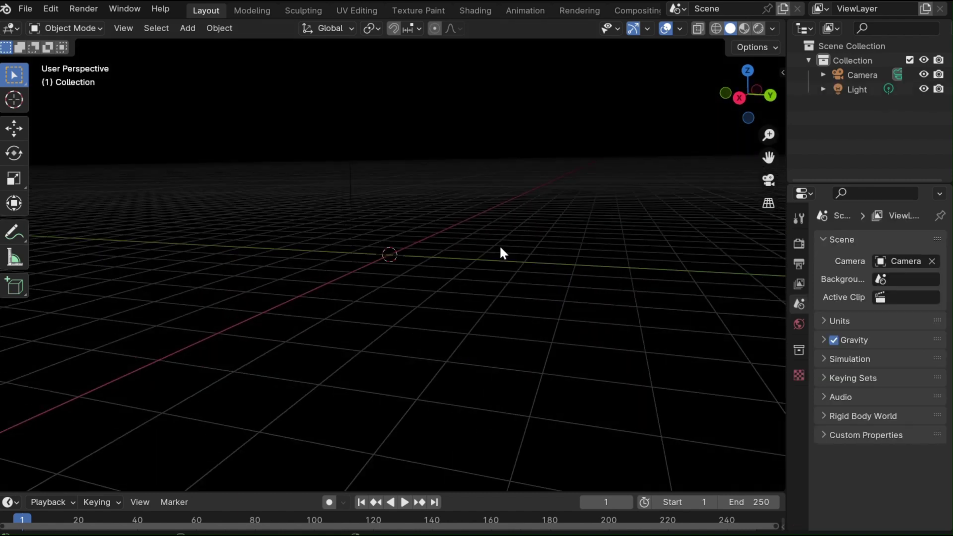
Add a torus mesh at the world origin.
middle_drag(450, 268, 440, 273)
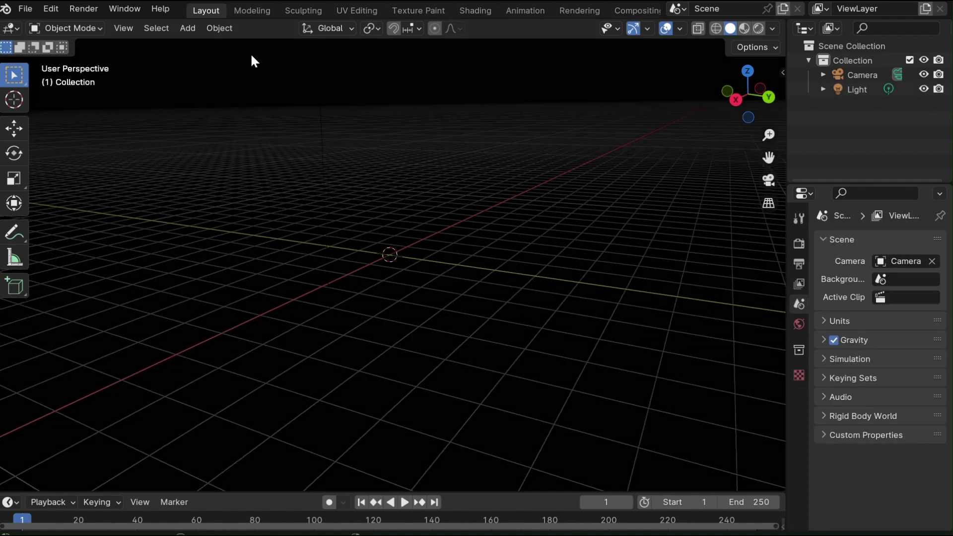
click(191, 33)
mouse_move(201, 49)
click(355, 148)
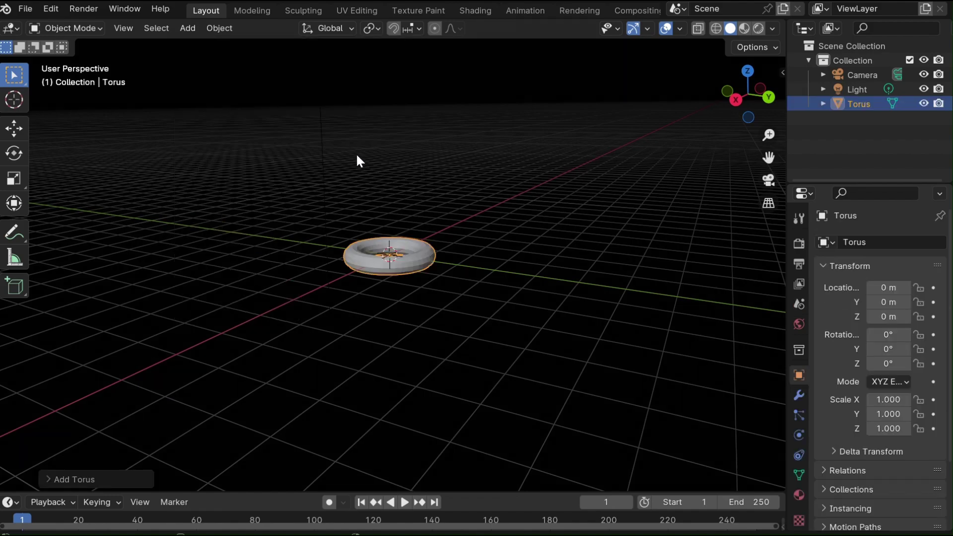
scroll(407, 228, up, 7)
middle_drag(474, 287, 628, 300)
scroll(651, 273, down, 3)
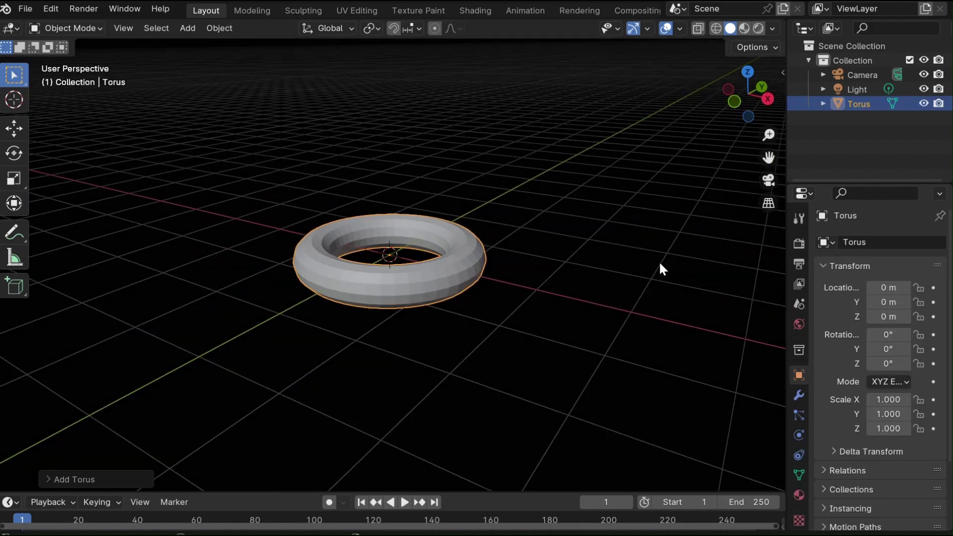
Apply the Quick Smoke effect to the torus and set its smoke style to Smoke & Fire.
middle_drag(660, 268, 497, 198)
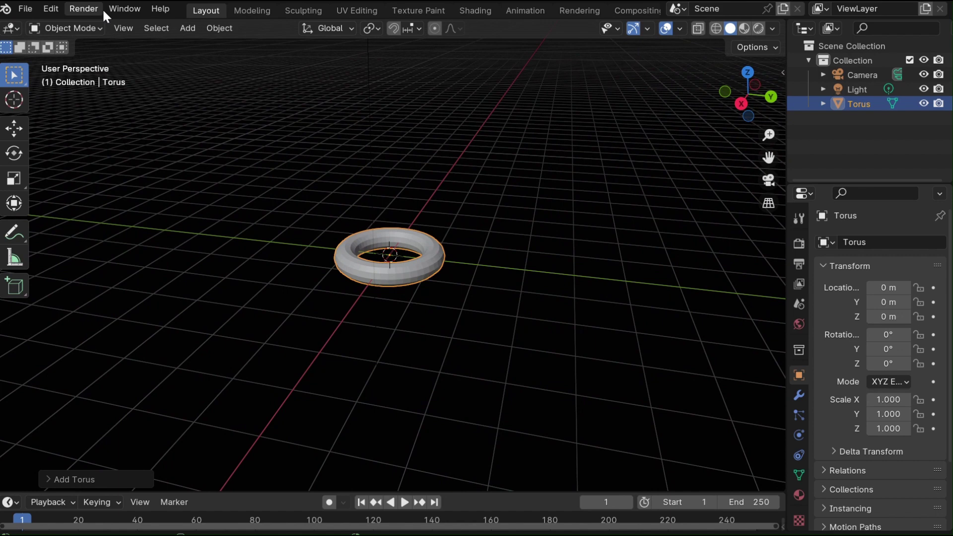
click(212, 29)
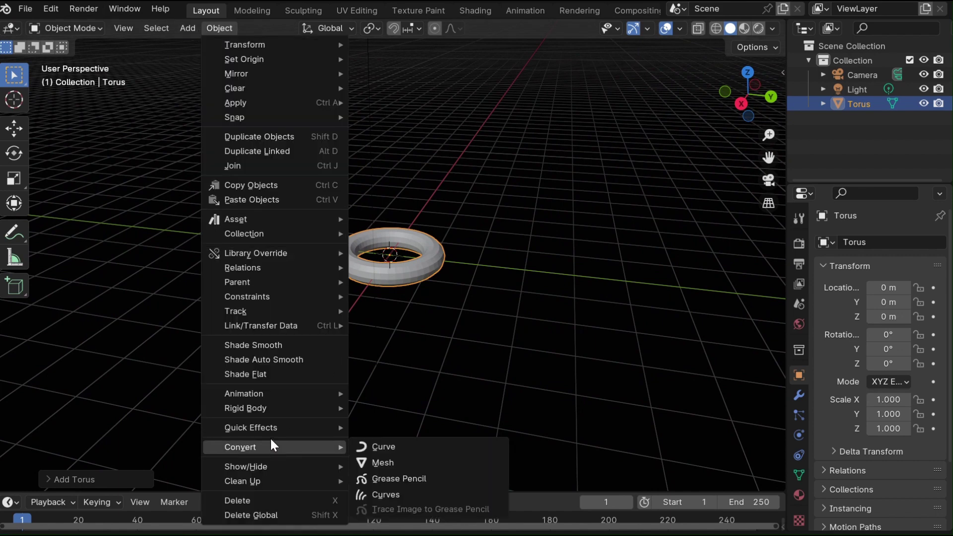
mouse_move(270, 430)
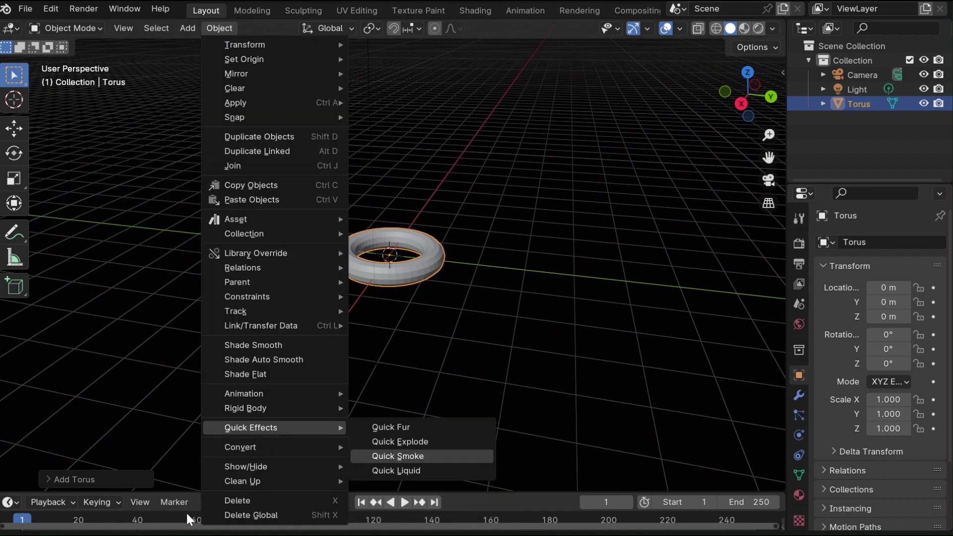
key(Return)
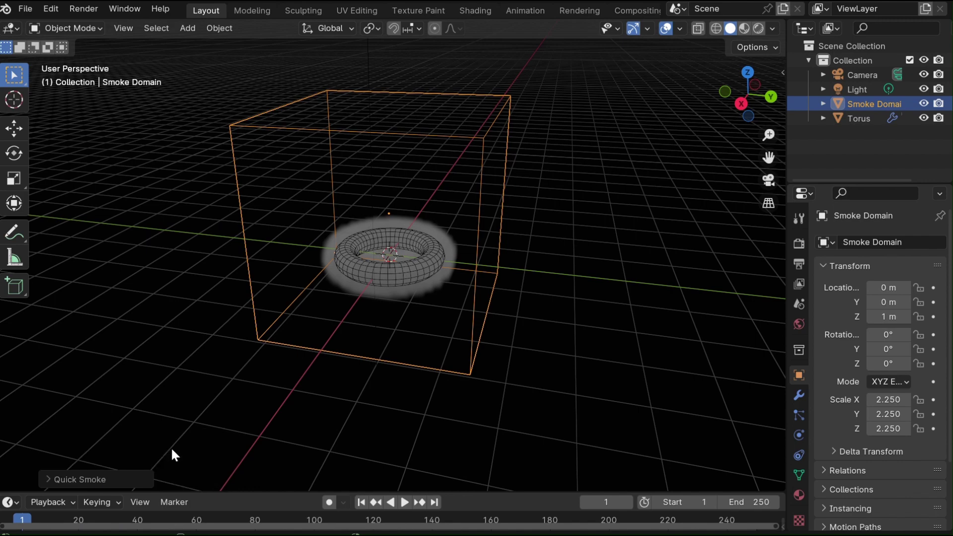
click(165, 459)
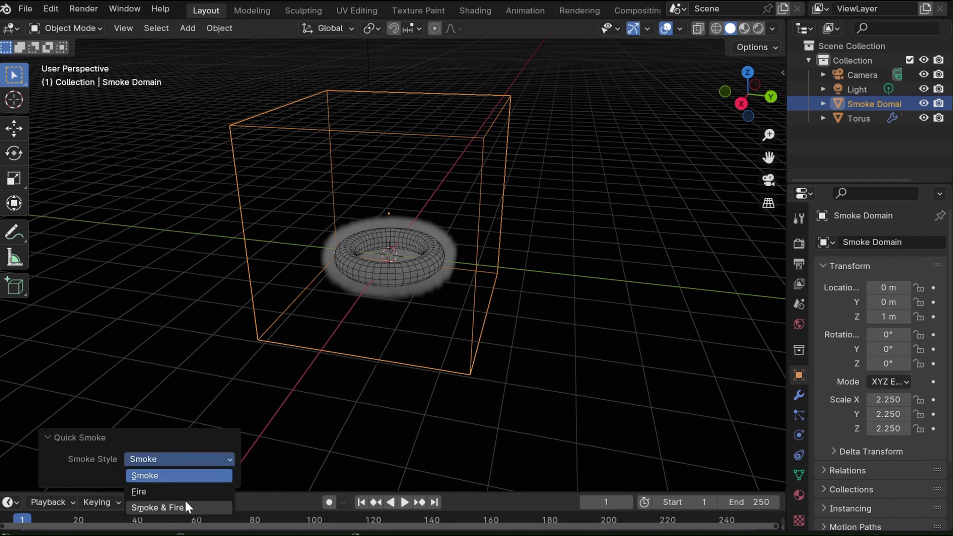
middle_drag(559, 275, 499, 272)
scroll(499, 272, up, 2)
scroll(499, 273, down, 2)
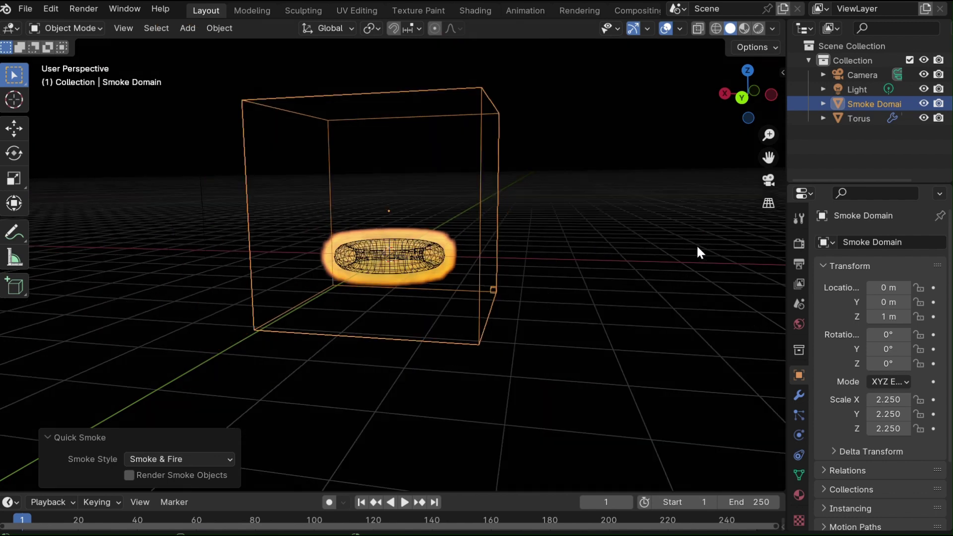
Look through the smoke domain's property categories, including modifiers, object, scene and material, for the fluid settings.
click(800, 396)
click(795, 413)
click(800, 376)
click(799, 350)
click(798, 322)
click(799, 303)
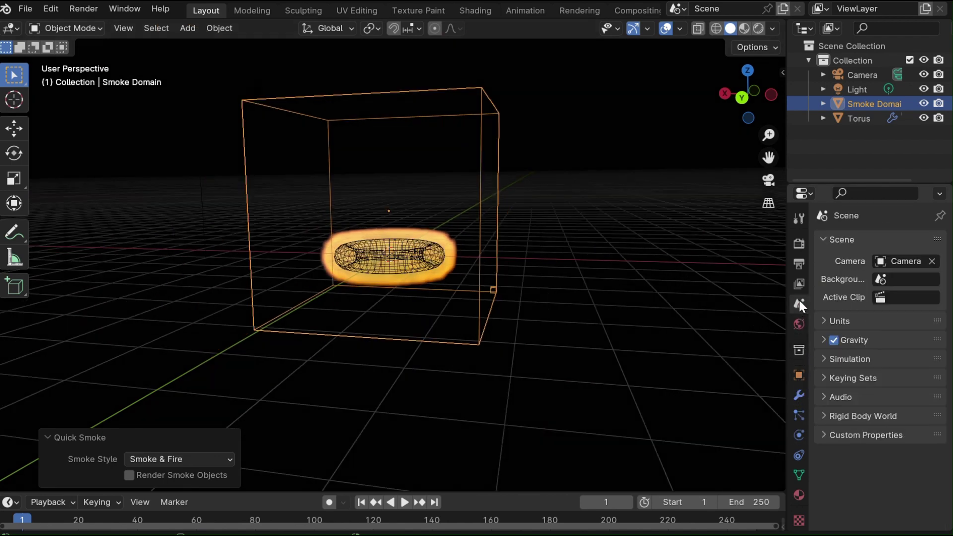
click(795, 351)
click(799, 375)
click(799, 494)
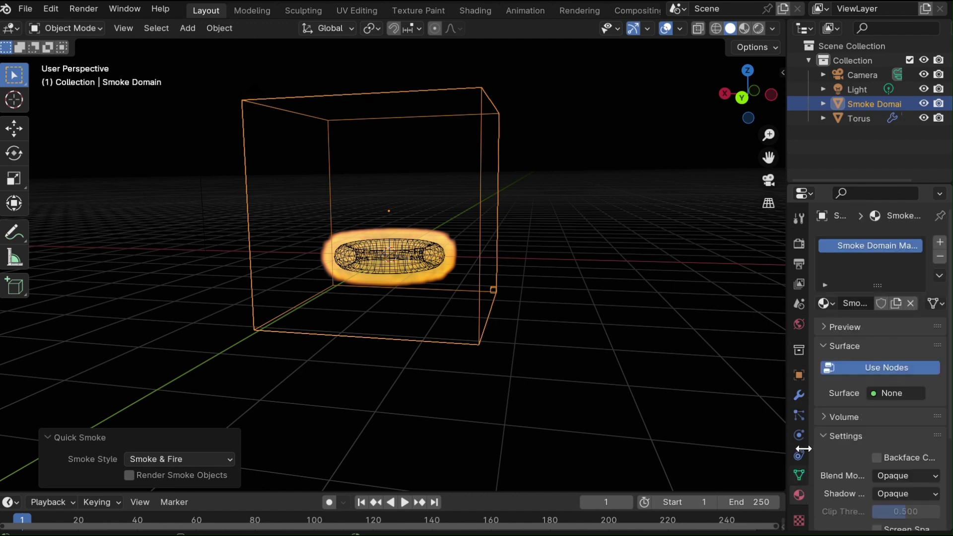
Narrow the Properties editor slightly and restore its collapsed category strip.
drag(804, 449, 791, 442)
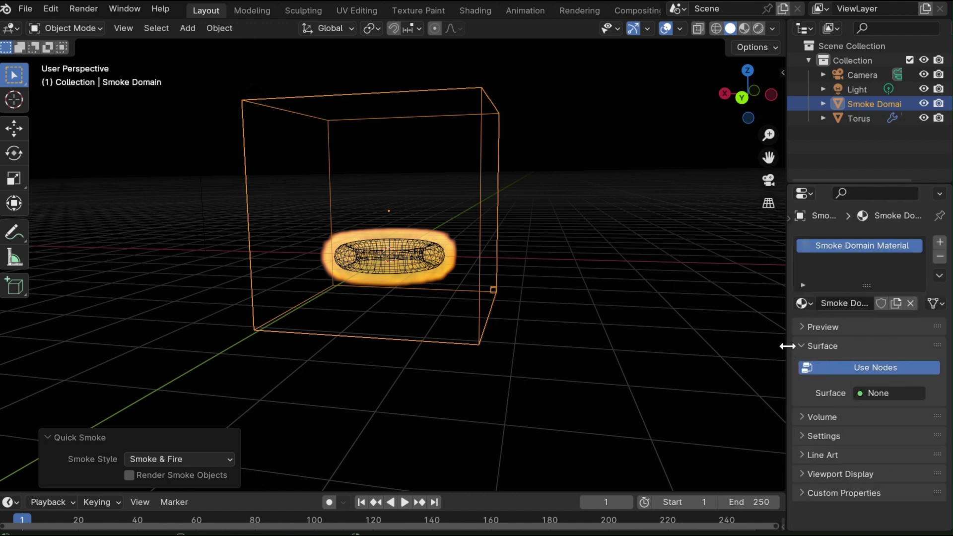
drag(788, 346, 797, 346)
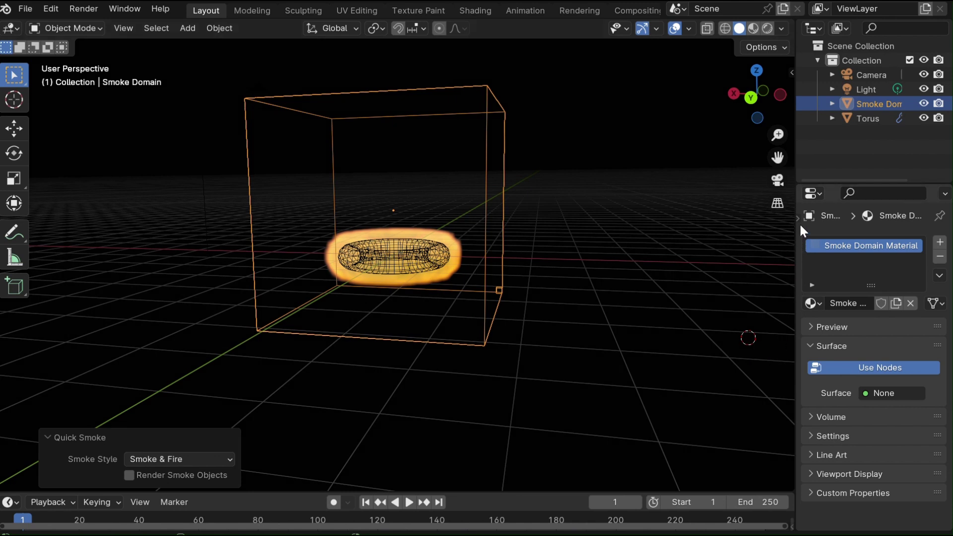
drag(798, 216, 798, 224)
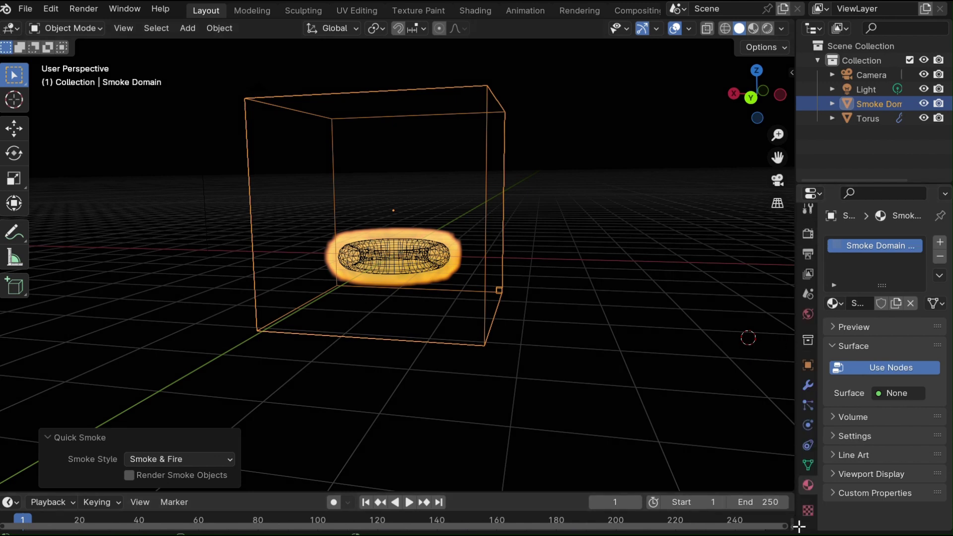
Open the smoke domain's physics properties and set the fluid resolution divisions to 31.
click(808, 465)
click(808, 511)
click(808, 464)
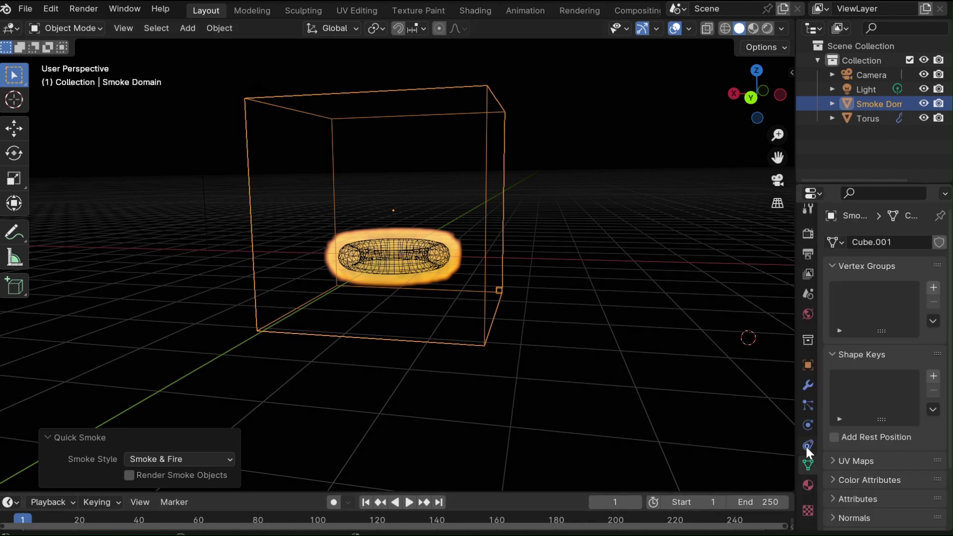
click(808, 425)
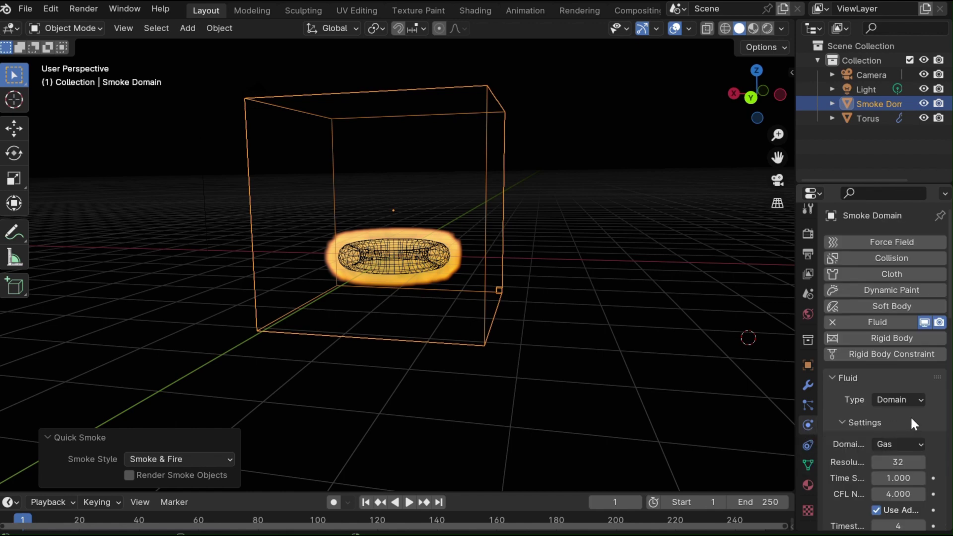
scroll(899, 427, down, 2)
scroll(898, 427, down, 1)
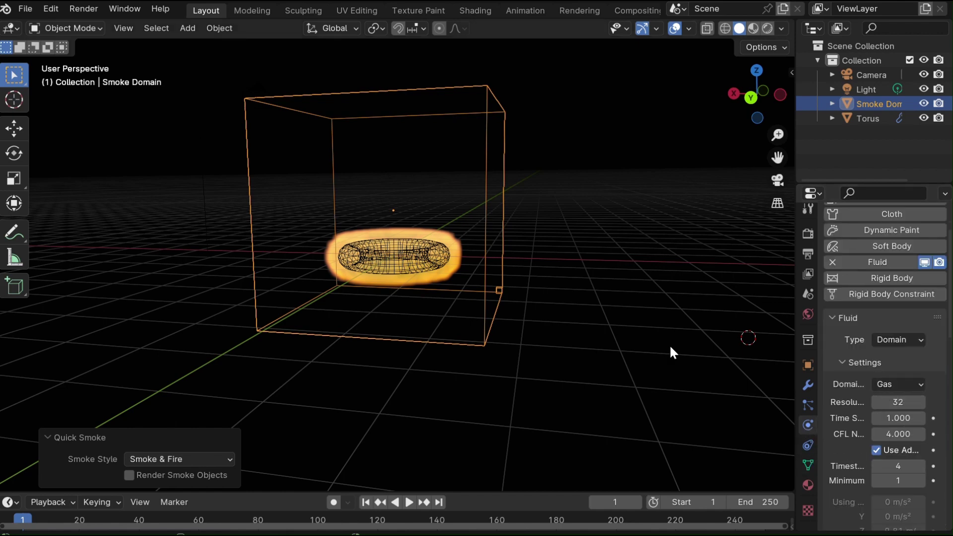
middle_drag(670, 344, 603, 334)
scroll(917, 408, up, 2)
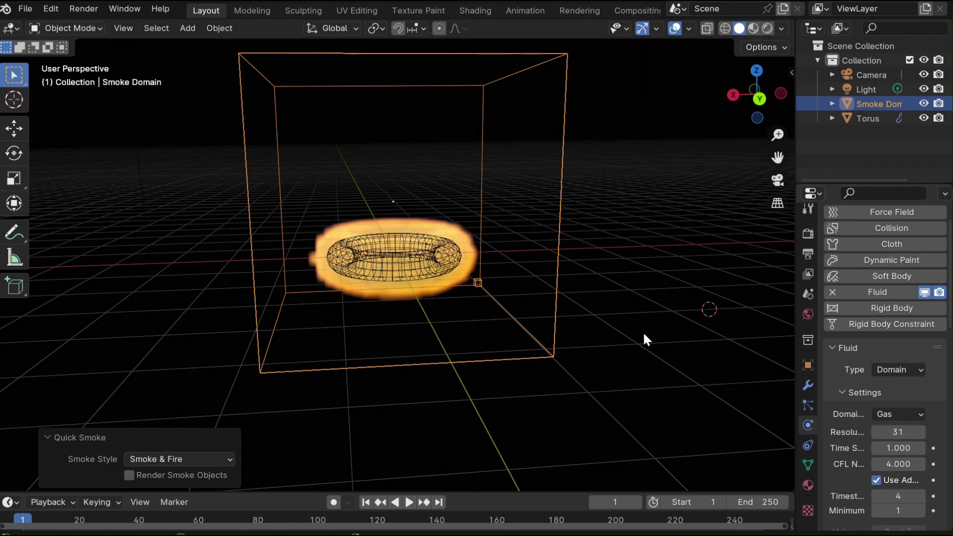
Play the smoke and fire simulation, stop it and set the current frame to 38.
middle_drag(644, 334, 362, 384)
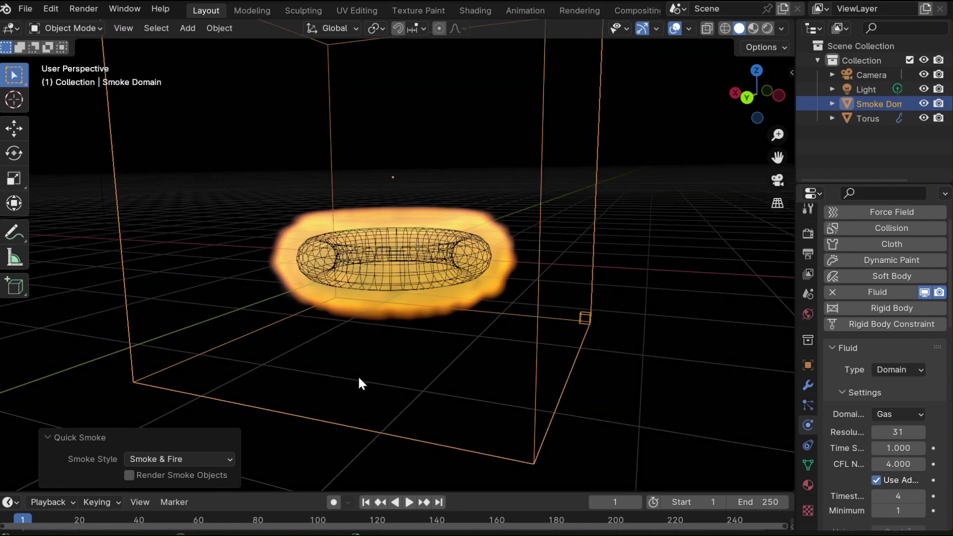
click(410, 500)
middle_drag(593, 404, 594, 336)
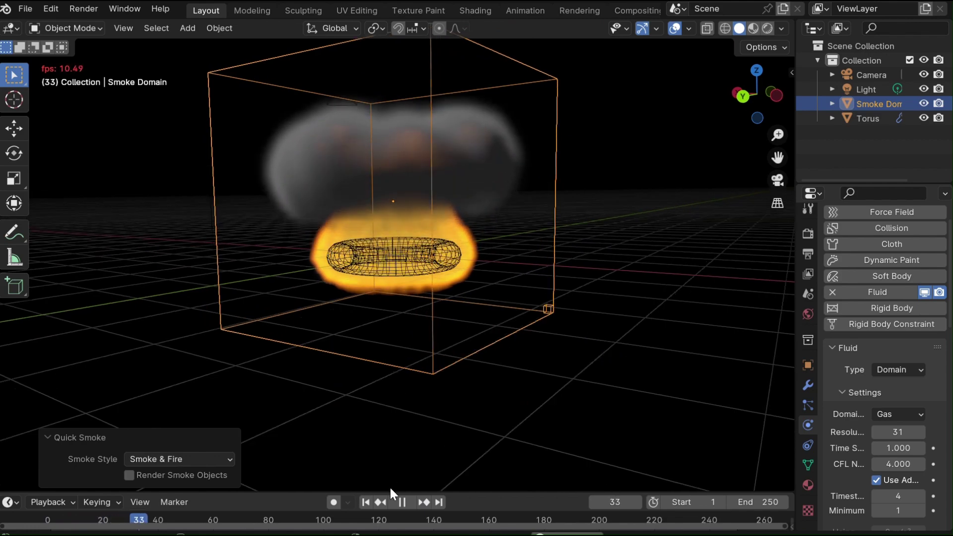
click(406, 499)
middle_drag(410, 482, 571, 361)
scroll(571, 362, up, 2)
scroll(494, 374, down, 3)
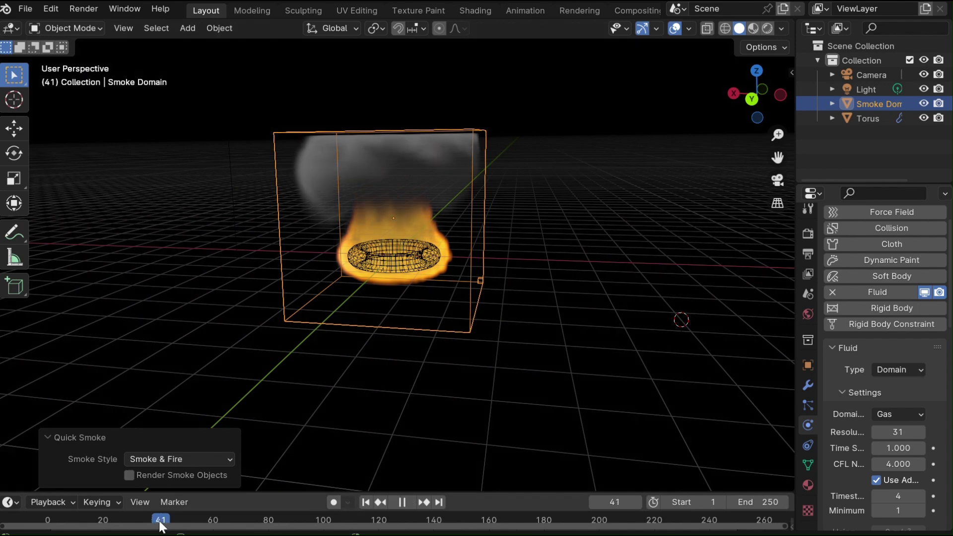
drag(155, 520, 153, 520)
Examine the fire and smoke around the torus from several sides and distances.
middle_drag(392, 318, 271, 306)
scroll(546, 220, up, 4)
scroll(548, 220, down, 7)
middle_drag(550, 222, 268, 197)
scroll(436, 234, up, 5)
scroll(437, 234, down, 3)
middle_drag(355, 253, 356, 212)
scroll(430, 272, up, 1)
Place the 3D cursor beside the torus and add a 2 m plane there.
shift+right_click(358, 252)
middle_drag(358, 252, 358, 318)
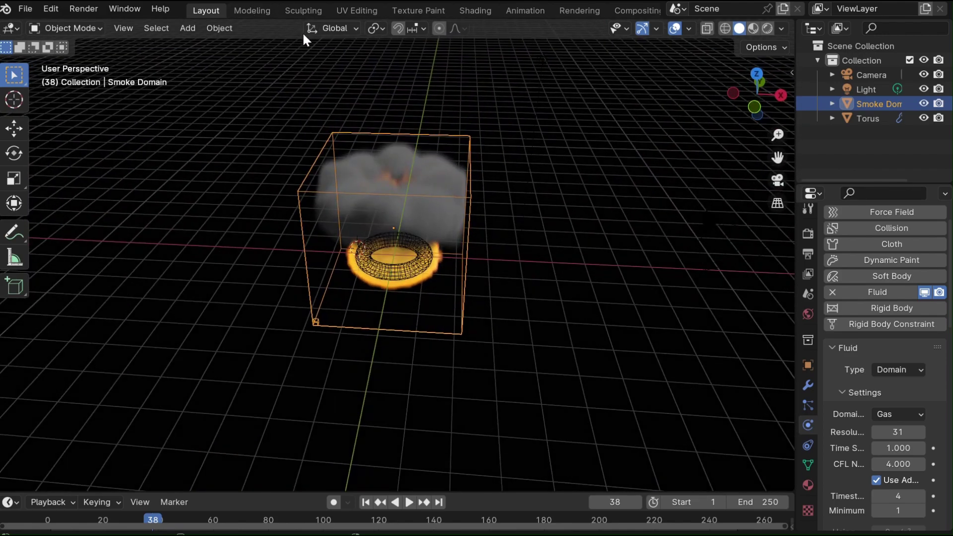
click(194, 28)
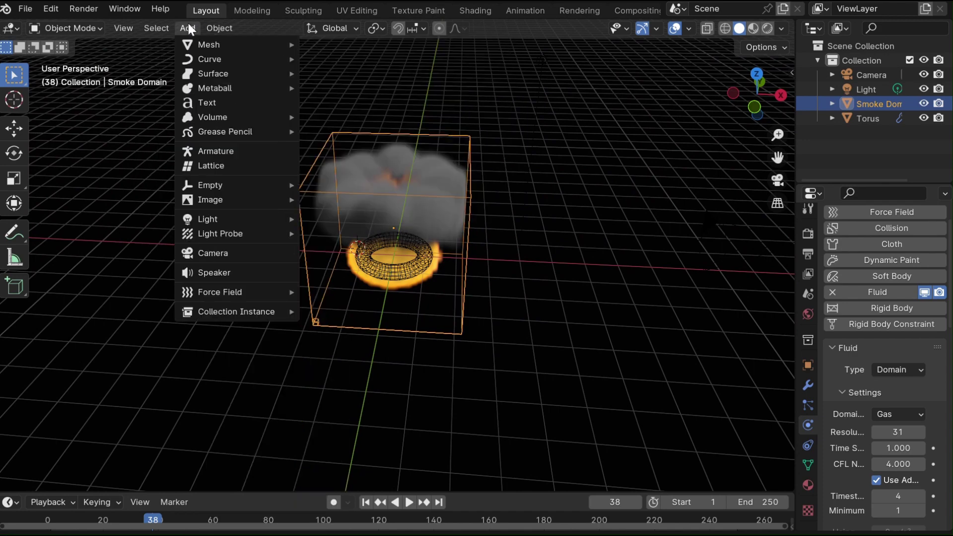
mouse_move(197, 45)
click(356, 44)
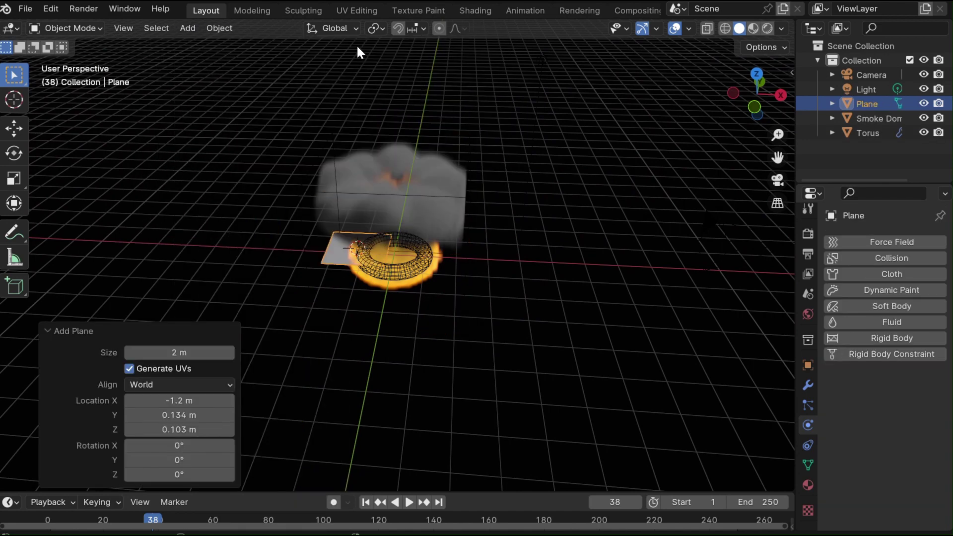
Move the plane down about 0.31 m and about 4.37 m along negative X, away from the torus.
middle_drag(544, 137, 540, 140)
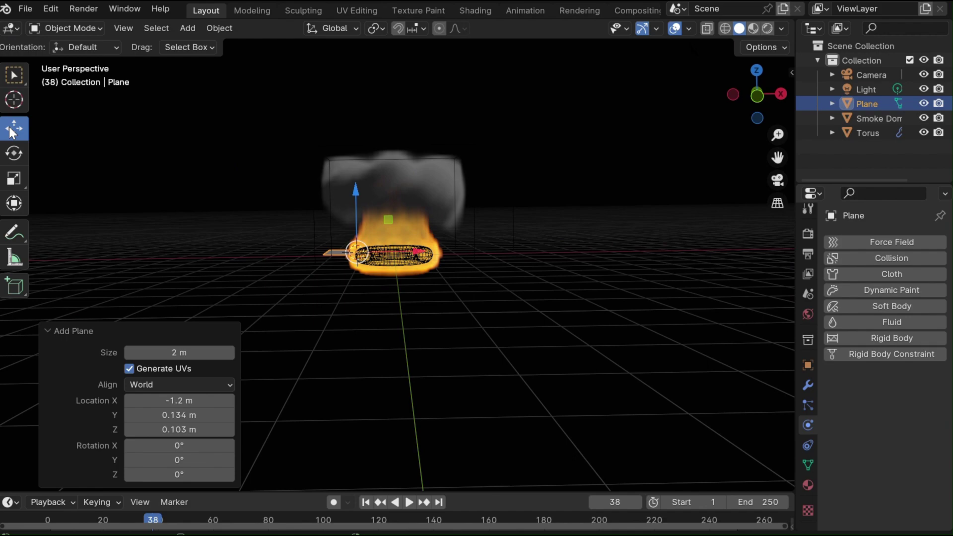
drag(357, 199, 364, 228)
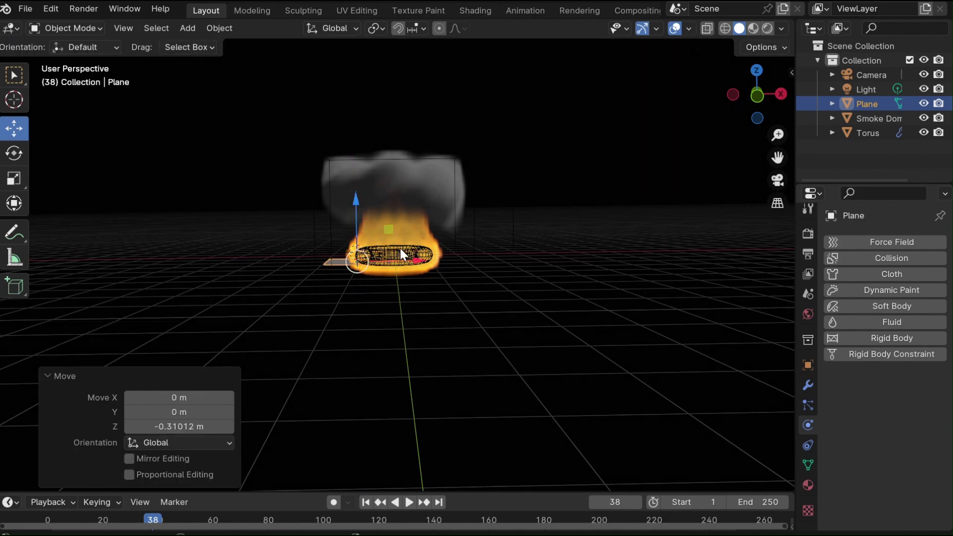
drag(415, 261, 278, 272)
Switch the plane to Edit Mode.
middle_drag(348, 278, 464, 288)
scroll(427, 286, up, 2)
click(71, 29)
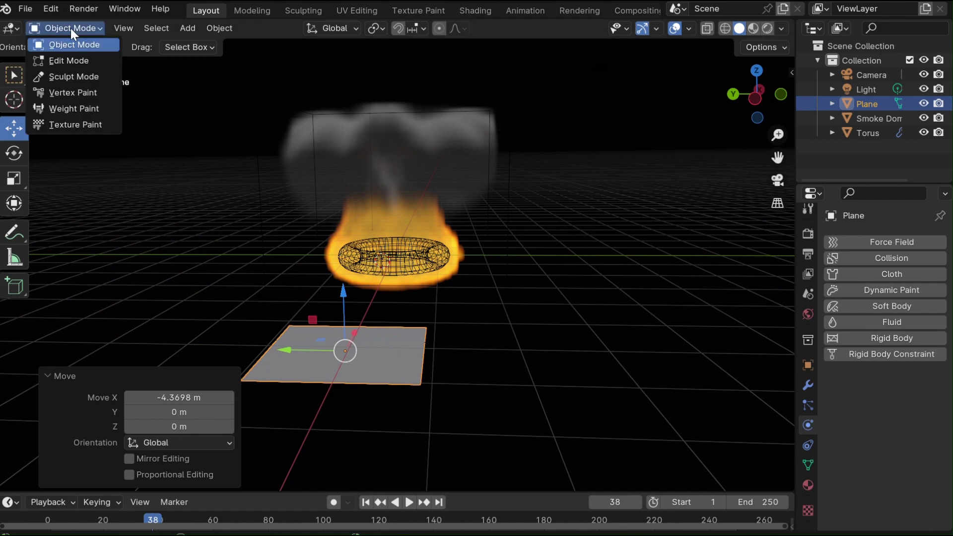
click(70, 56)
middle_drag(403, 196, 404, 231)
middle_drag(108, 339, 123, 324)
Divide the plane into a dense grid with repeated single loop cuts in both directions.
click(12, 387)
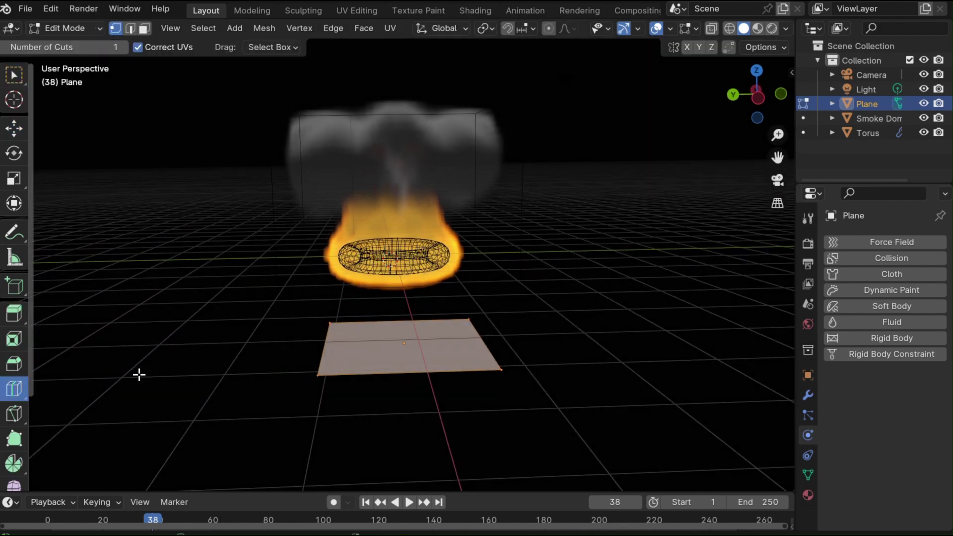
drag(363, 370, 353, 370)
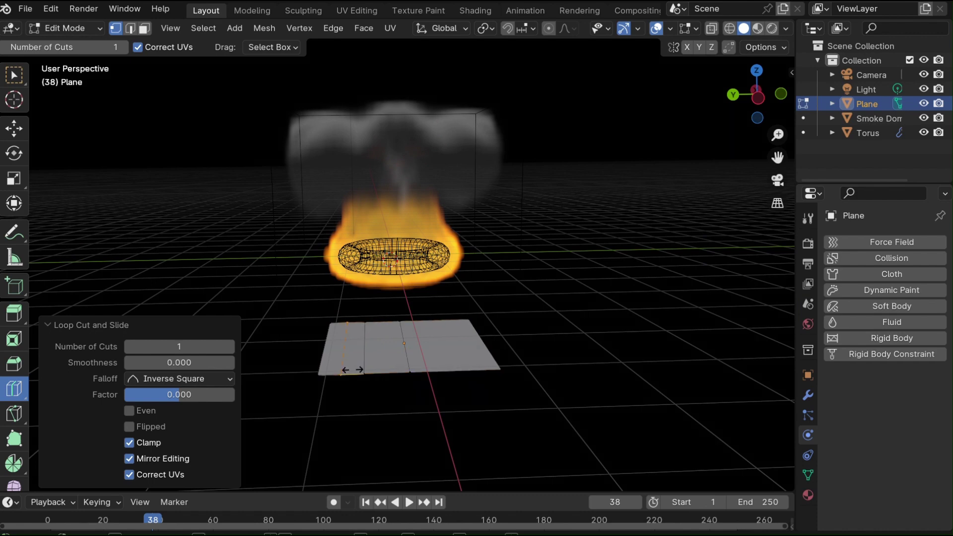
click(404, 354)
click(392, 356)
click(395, 356)
click(333, 352)
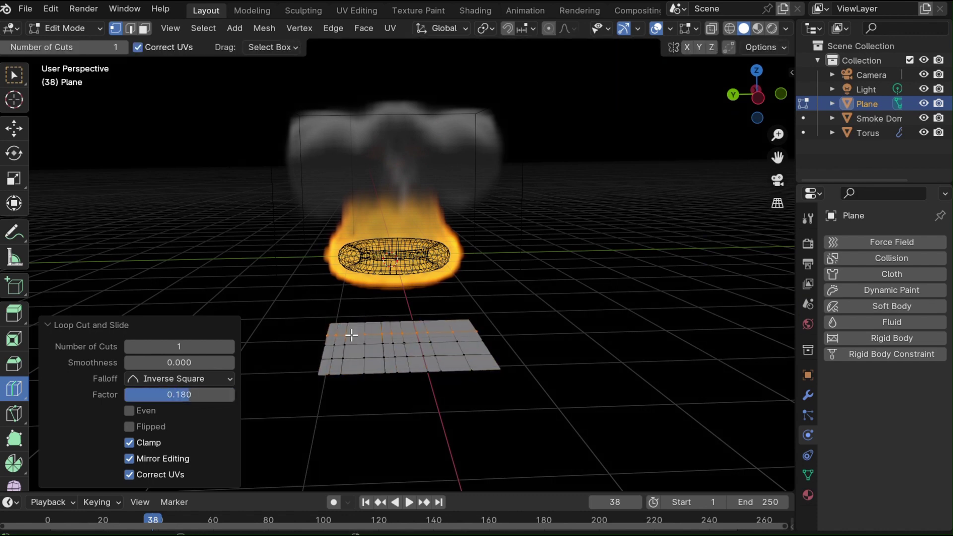
drag(351, 335, 409, 341)
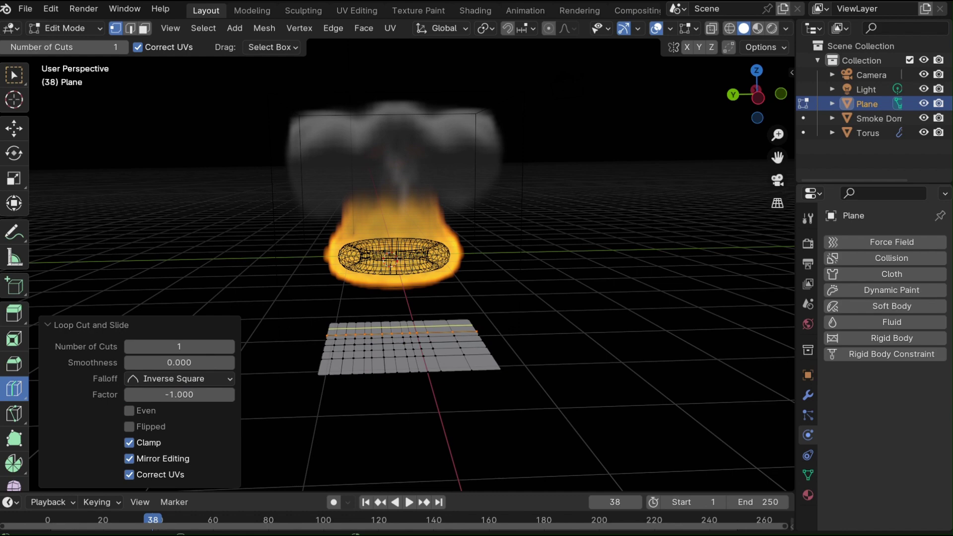
click(417, 328)
click(442, 324)
click(432, 364)
click(449, 368)
click(378, 364)
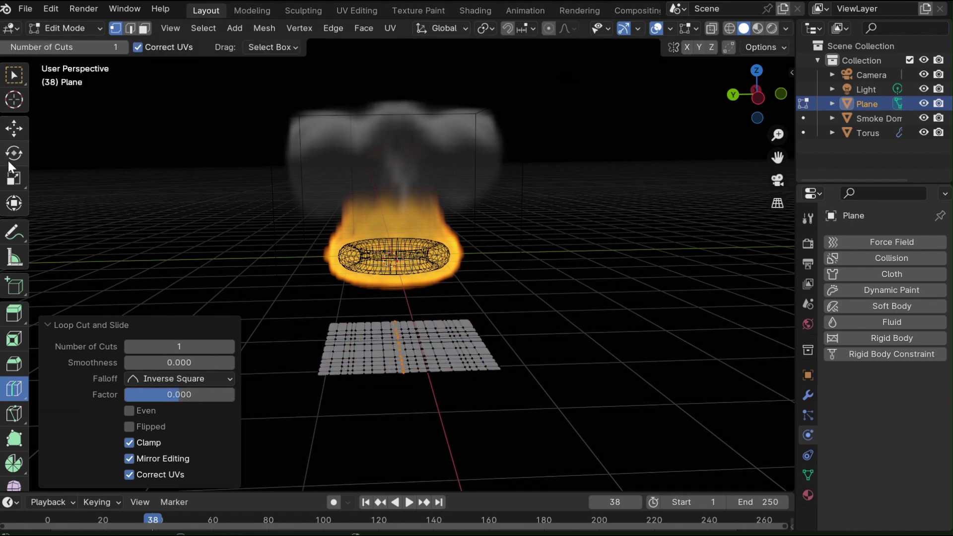
Activate the Extrude Region tool and switch the gridded plane to face selection.
middle_drag(395, 449, 425, 461)
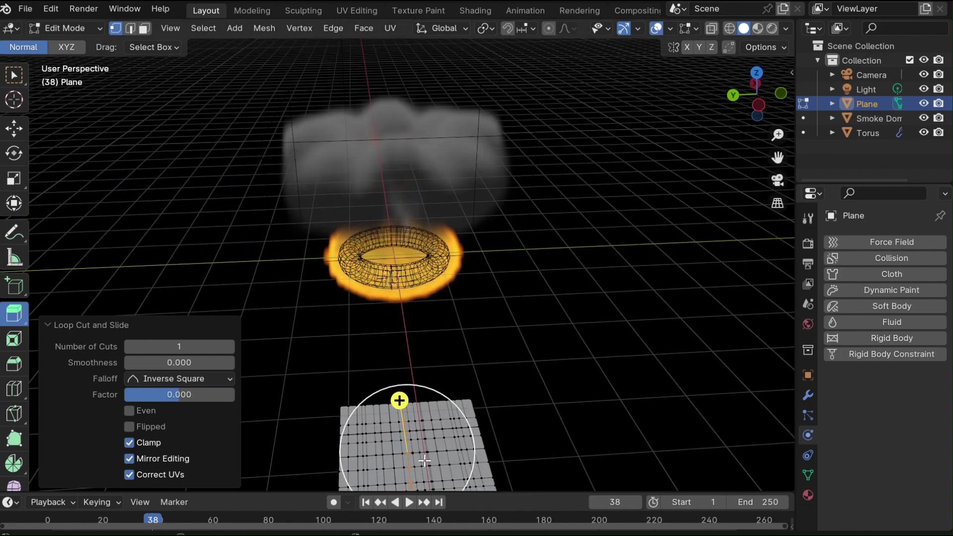
drag(778, 158, 794, 2)
middle_drag(368, 383, 366, 460)
drag(779, 158, 779, 4)
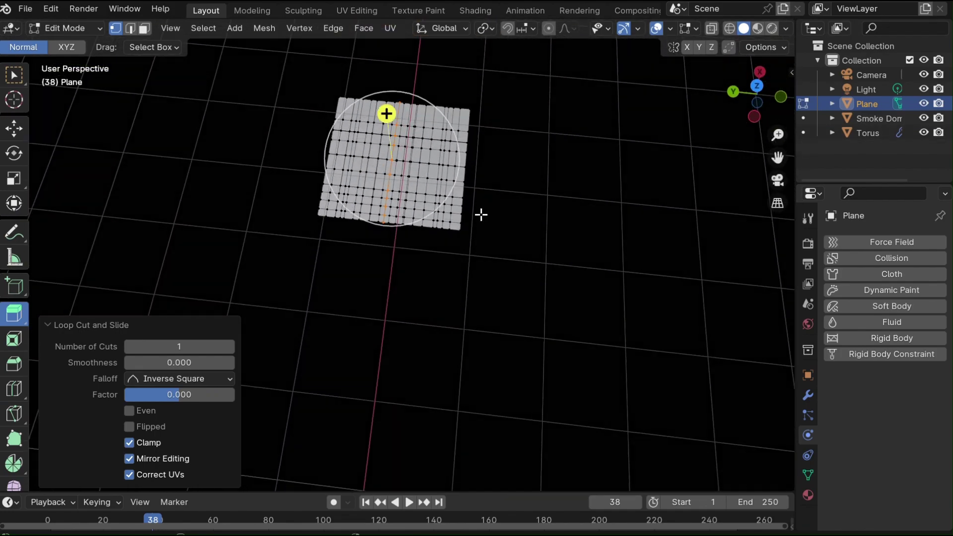
scroll(481, 215, up, 2)
middle_drag(482, 136, 470, 181)
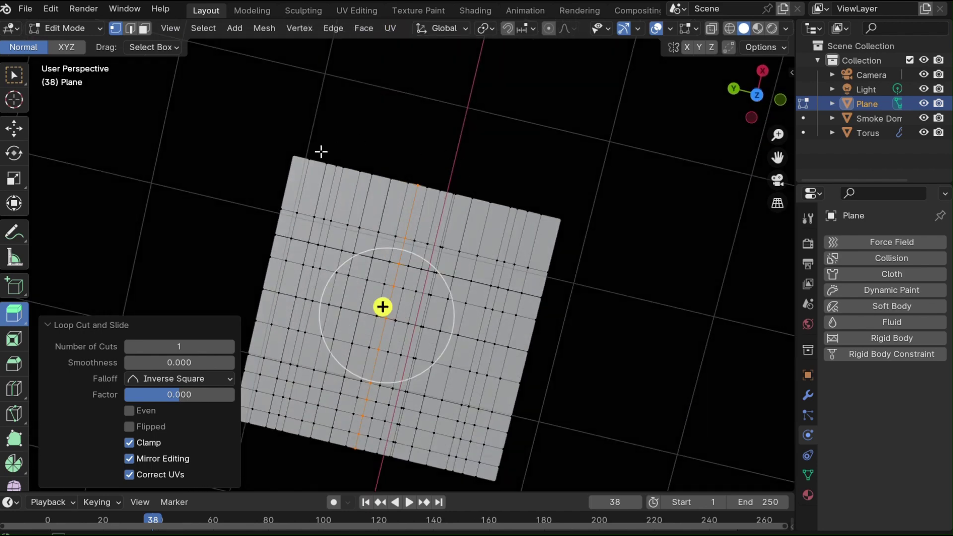
middle_drag(321, 152, 169, 64)
click(144, 28)
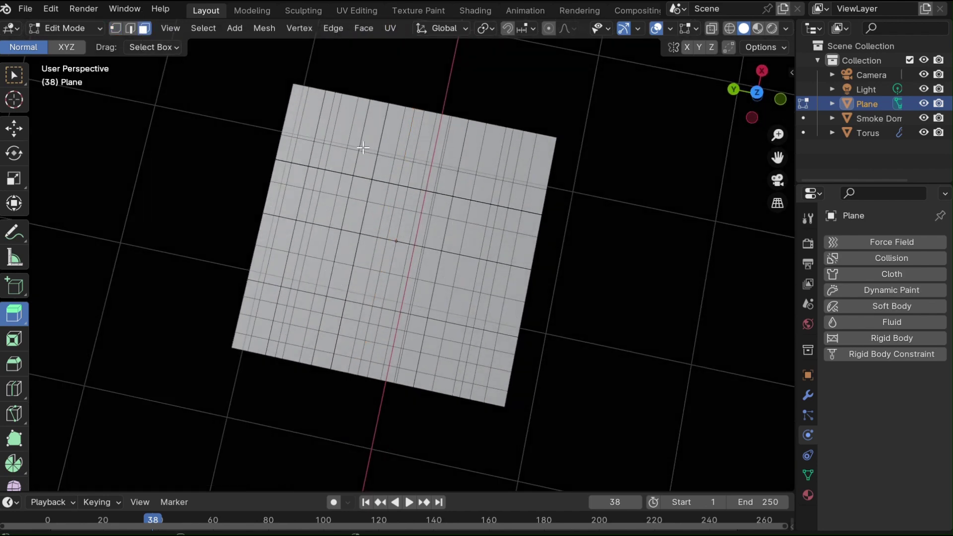
Extrude a face near the torus-facing edge, a central face and two faces toward +Y into blocks, the last about 0.26 m high.
middle_drag(354, 103, 613, 264)
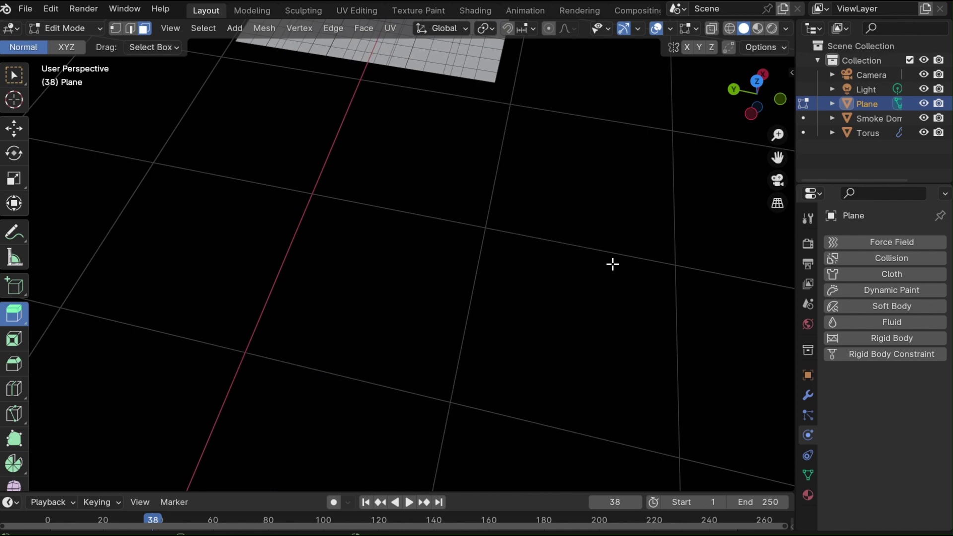
drag(778, 156, 794, 490)
middle_drag(547, 94, 536, 65)
click(536, 47)
click(386, 196)
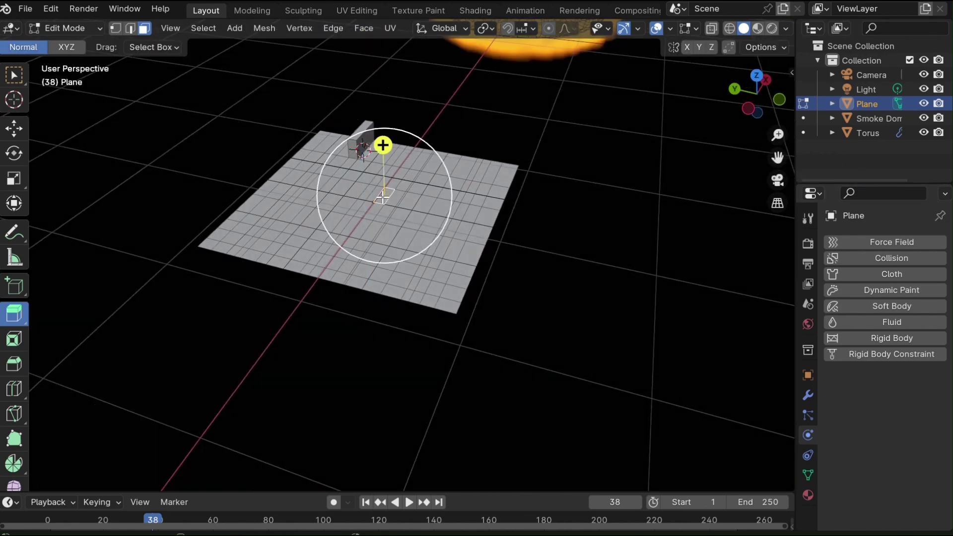
key(e)
click(385, 160)
click(336, 190)
key(e)
click(333, 160)
click(304, 198)
key(e)
click(302, 170)
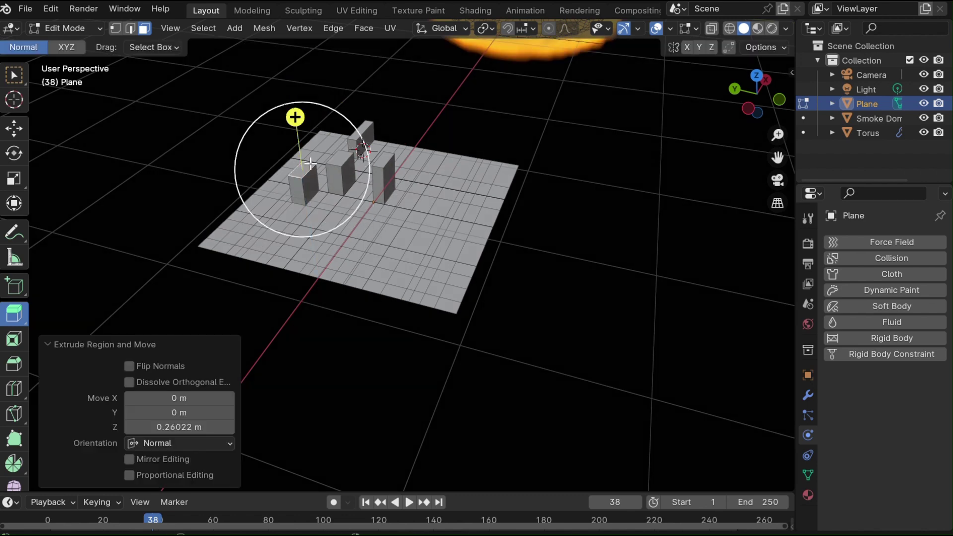
Extrude four blocks across the plane's half away from the torus, including one about 0.59 m high and one about 0.45 m high at the -Y edge.
click(296, 219)
key(e)
click(295, 191)
key(e)
click(324, 191)
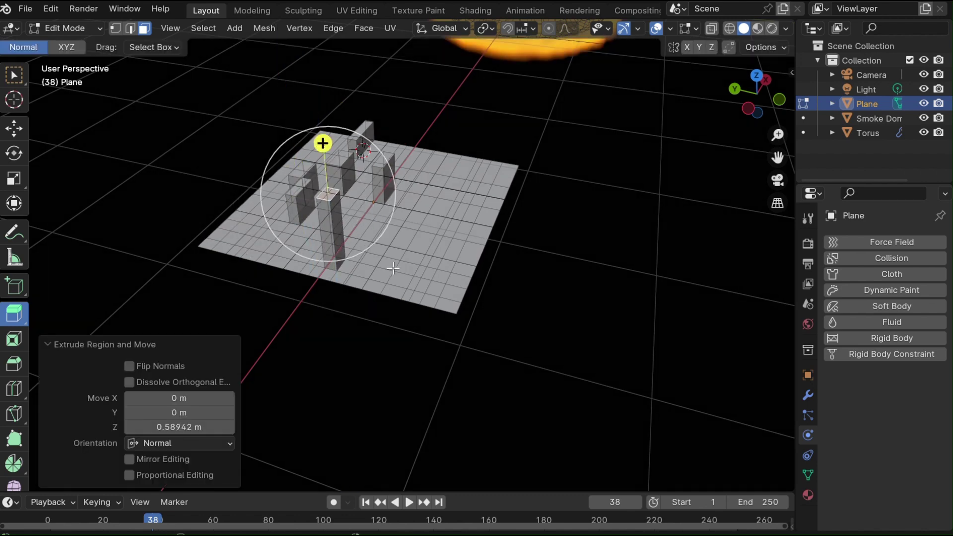
click(390, 263)
key(e)
click(469, 243)
key(e)
click(472, 193)
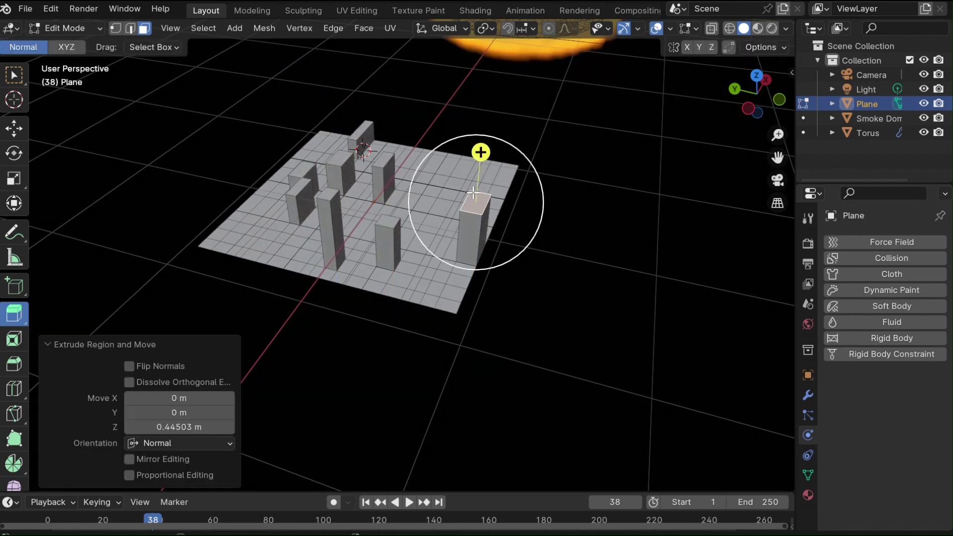
Extrude four more faces around the plane's centre into buildings, making the last one about 0.79 m tall.
click(437, 210)
key(e)
click(435, 177)
click(408, 215)
key(e)
click(373, 205)
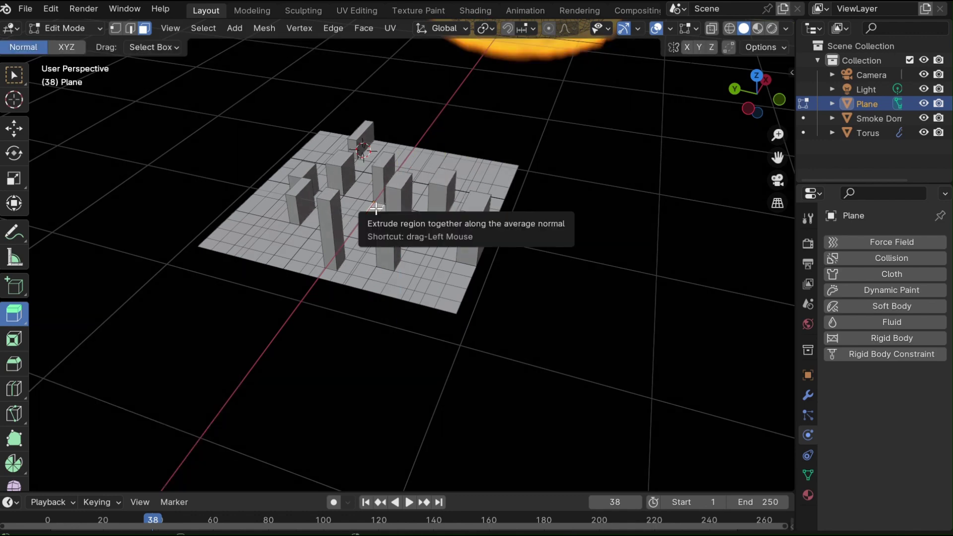
key(e)
click(378, 166)
click(357, 221)
key(e)
click(356, 127)
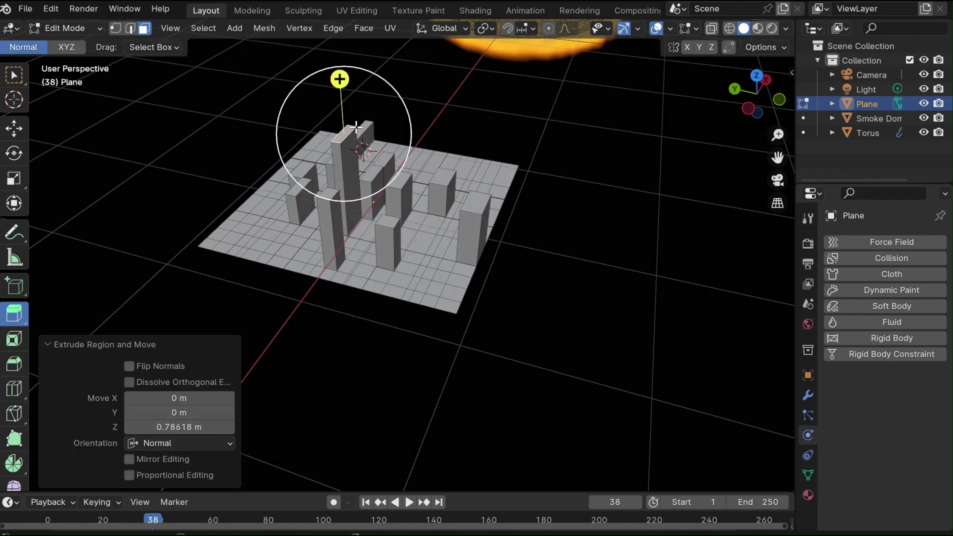
Extrude three faces near the plane's +Y corner away from the torus into blocks, the first about 0.38 m high.
click(374, 168)
key(e)
click(373, 164)
click(251, 249)
key(e)
click(246, 212)
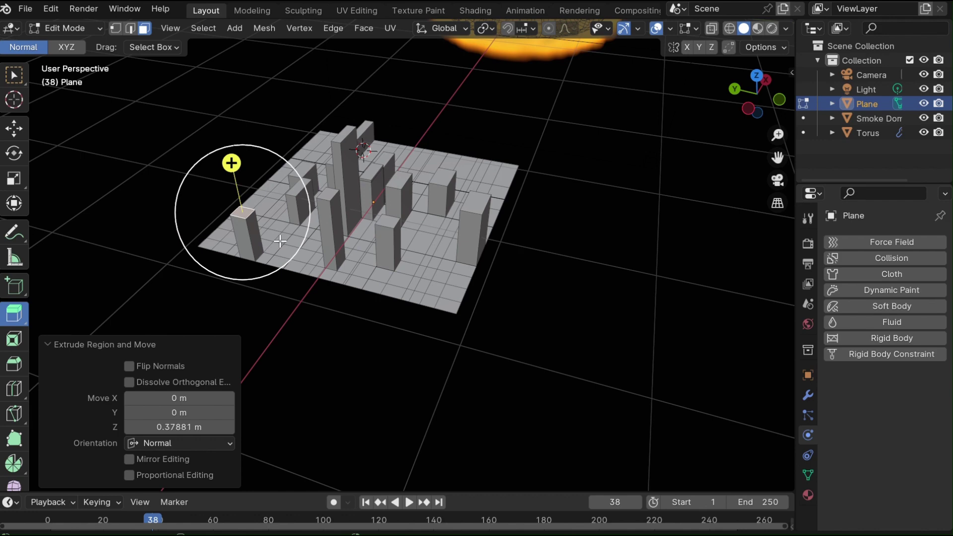
click(280, 242)
key(e)
click(277, 196)
click(287, 270)
key(e)
click(288, 221)
Extrude two blocks along the edge away from the torus and a short block in the interior toward -Y.
click(359, 280)
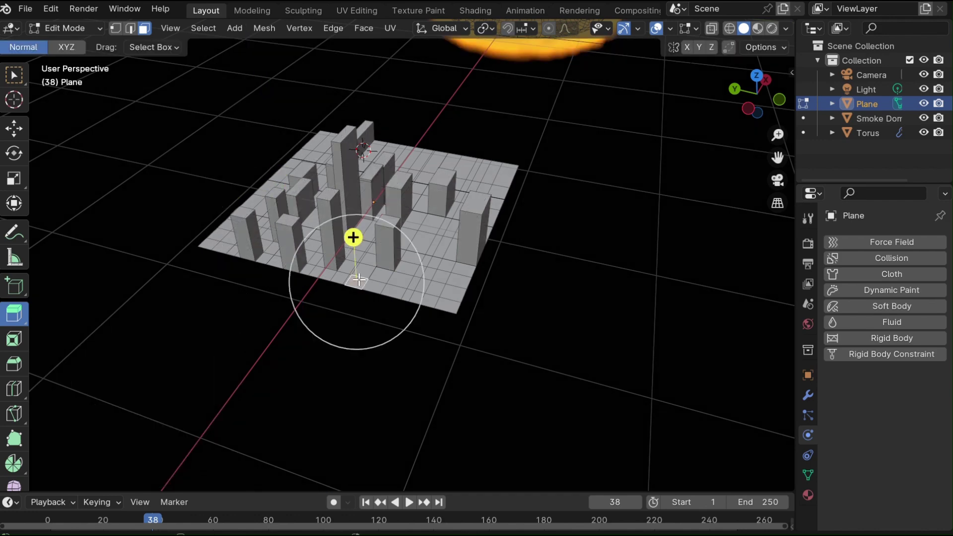
key(e)
click(356, 239)
click(435, 288)
key(e)
click(428, 247)
click(424, 222)
key(e)
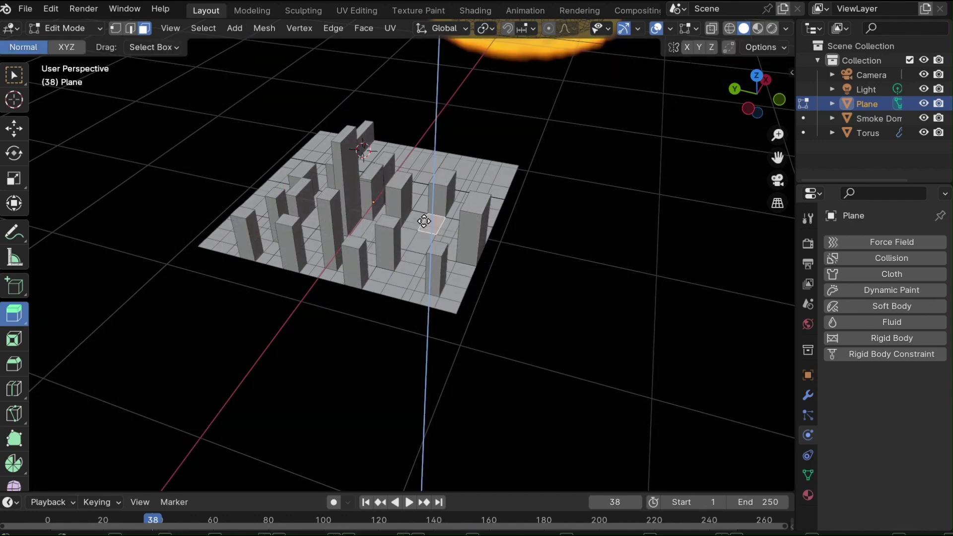
click(423, 203)
Extrude four towers along the torus-facing edge, including ones about 0.61 m, 0.40 m and 0.52 m high.
click(457, 175)
key(e)
click(468, 112)
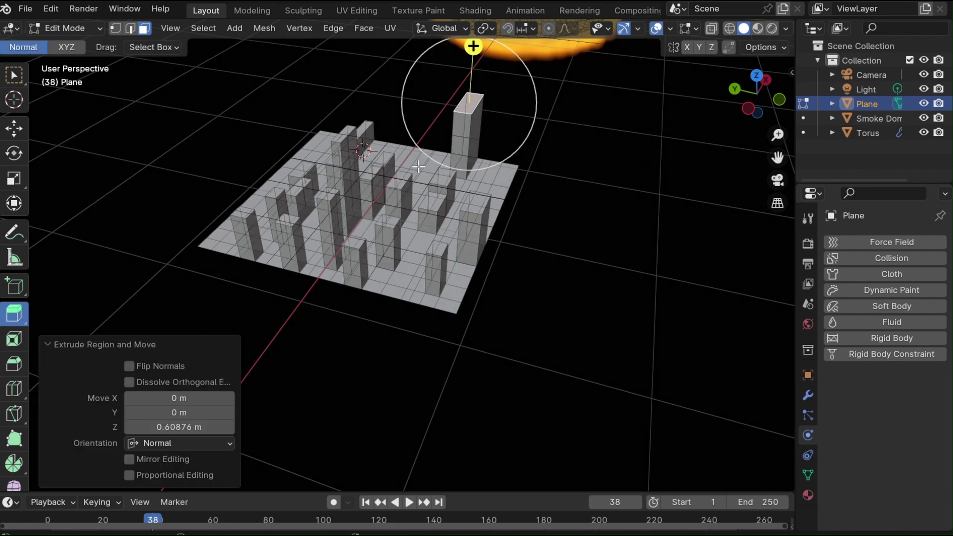
click(419, 164)
key(e)
click(422, 128)
click(387, 147)
key(e)
click(386, 115)
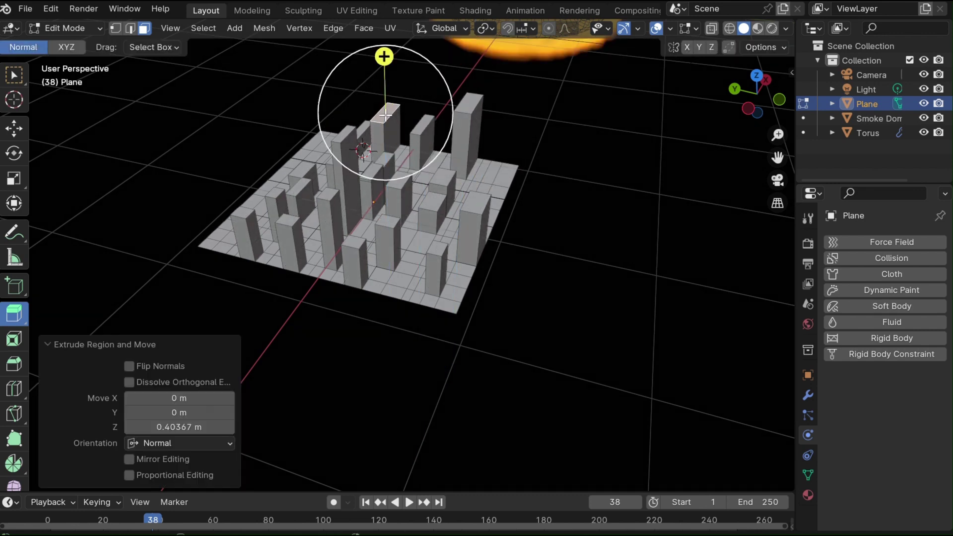
click(321, 152)
key(e)
click(323, 99)
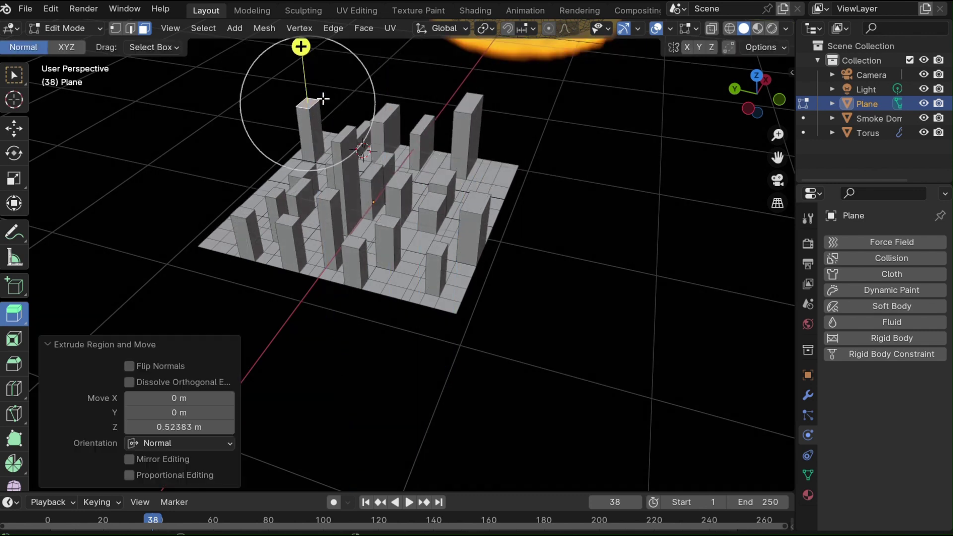
Extrude three faces along the plane's +Y edge into towers, the last about 0.37 m high.
click(273, 176)
key(e)
click(279, 128)
click(231, 234)
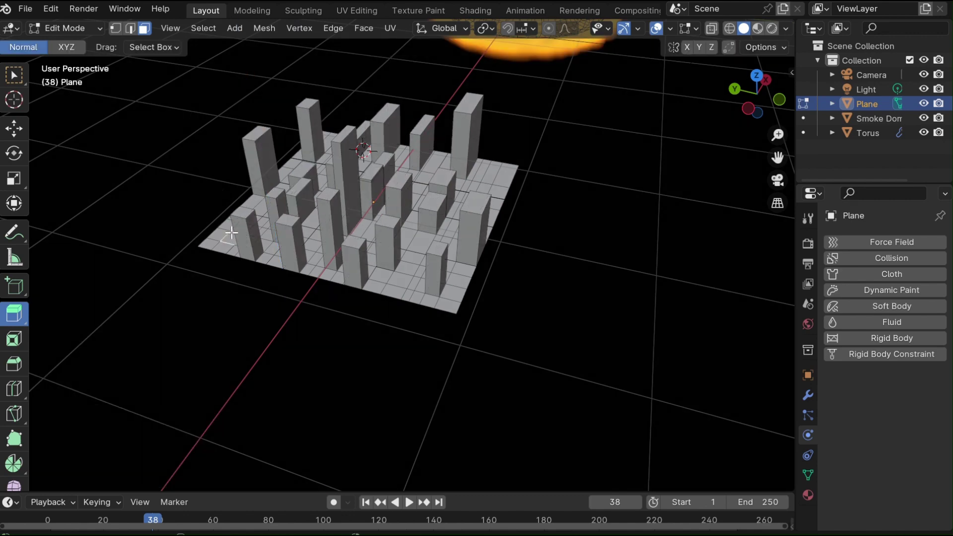
key(e)
click(237, 116)
click(213, 239)
key(e)
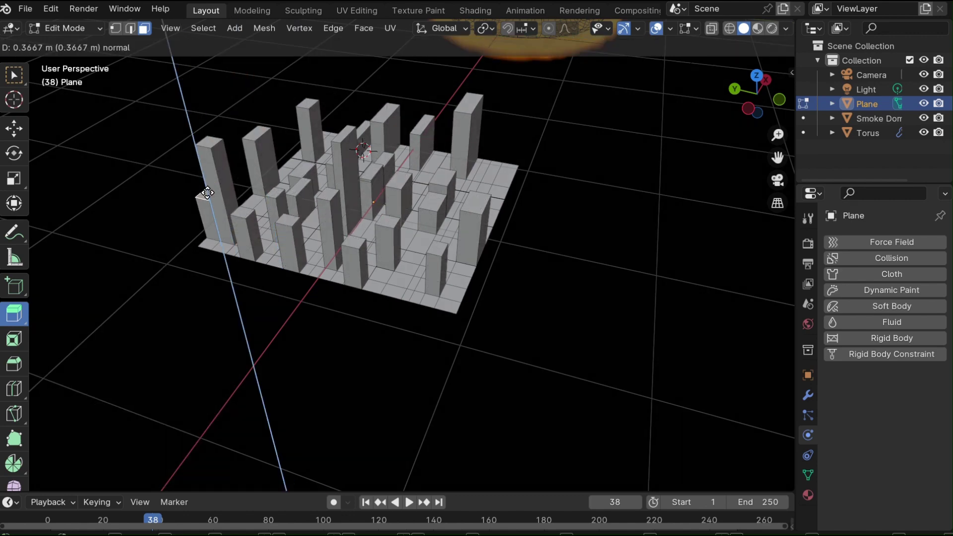
click(211, 196)
Extrude two faces along the -Y edge, a tower about 0.8 m high near the torus-facing corner and a block about 0.45 m high.
click(482, 226)
key(e)
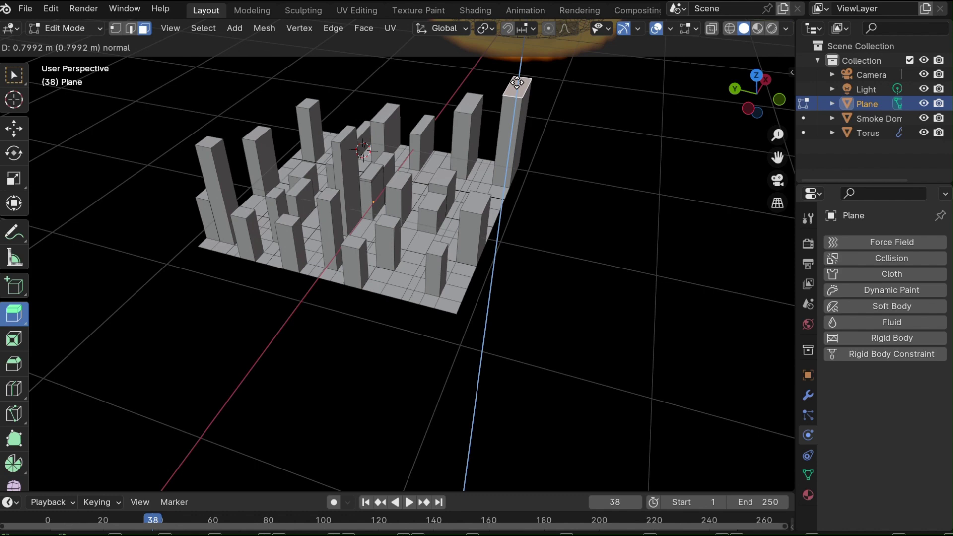
click(514, 100)
click(479, 197)
middle_drag(480, 197, 438, 189)
drag(352, 227, 346, 178)
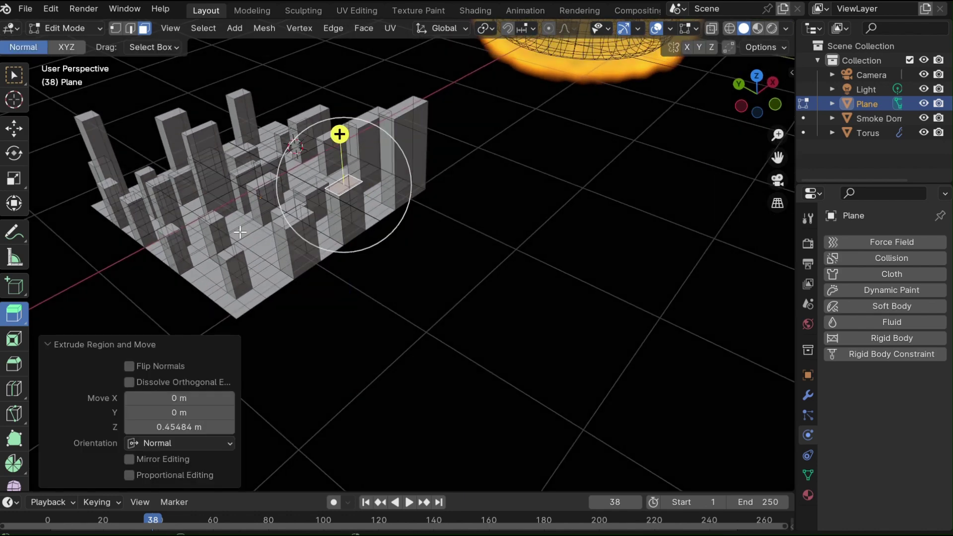
Extrude a tall tower in the plane's interior toward -Y and another one closer to the torus-facing edge.
click(257, 248)
key(e)
click(257, 173)
click(306, 172)
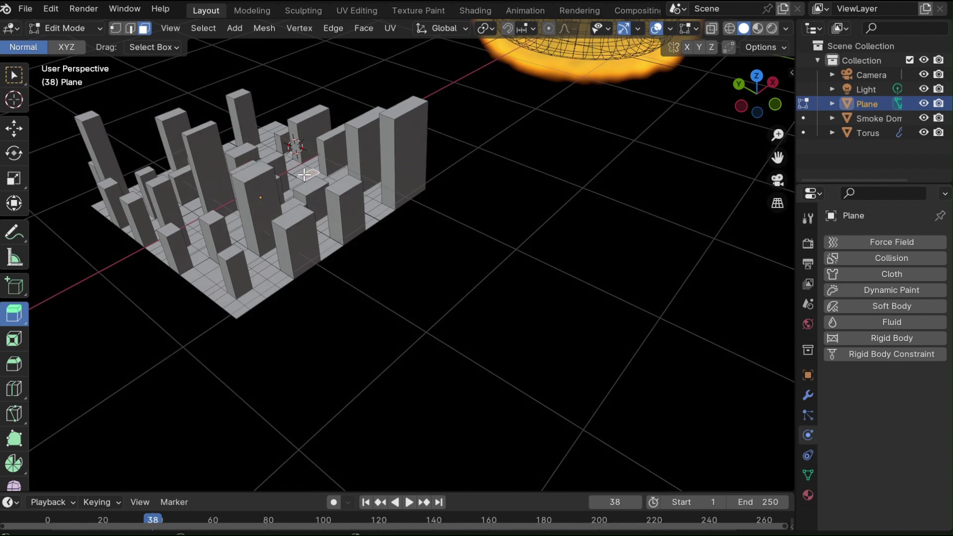
key(e)
click(301, 118)
click(308, 151)
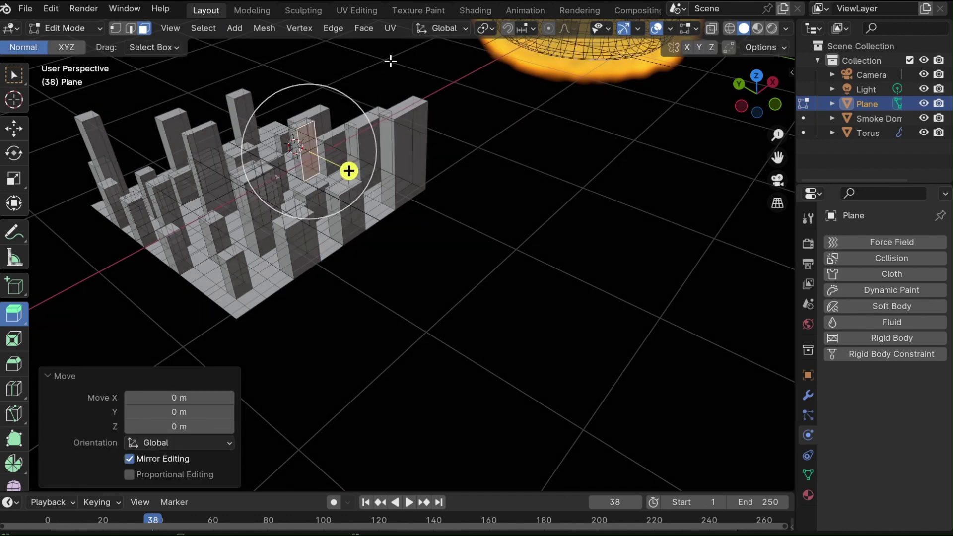
Extrude two adjacent skyscrapers near the plane's +Y corner facing the torus, the second about 0.95 m high.
middle_drag(385, 73, 421, 85)
click(319, 202)
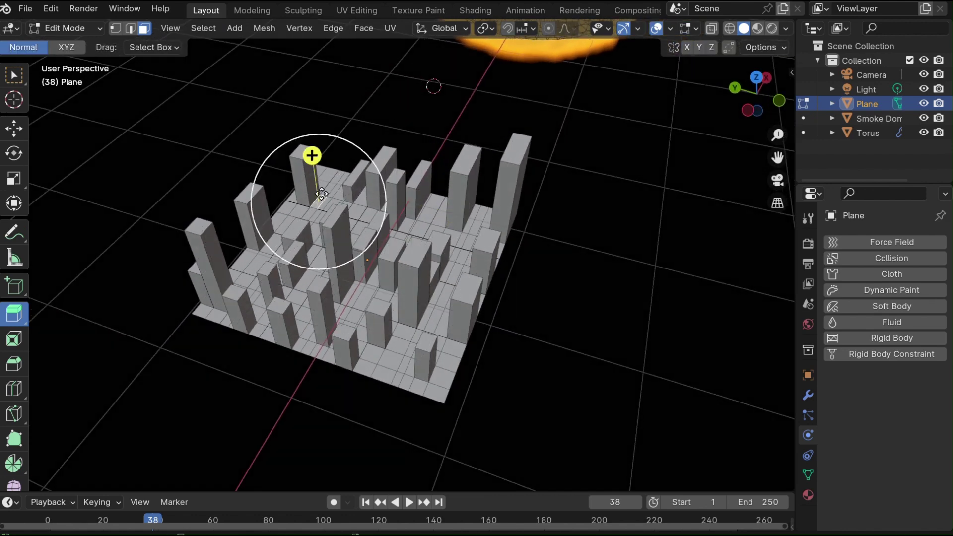
drag(321, 193, 330, 105)
key(alt+a)
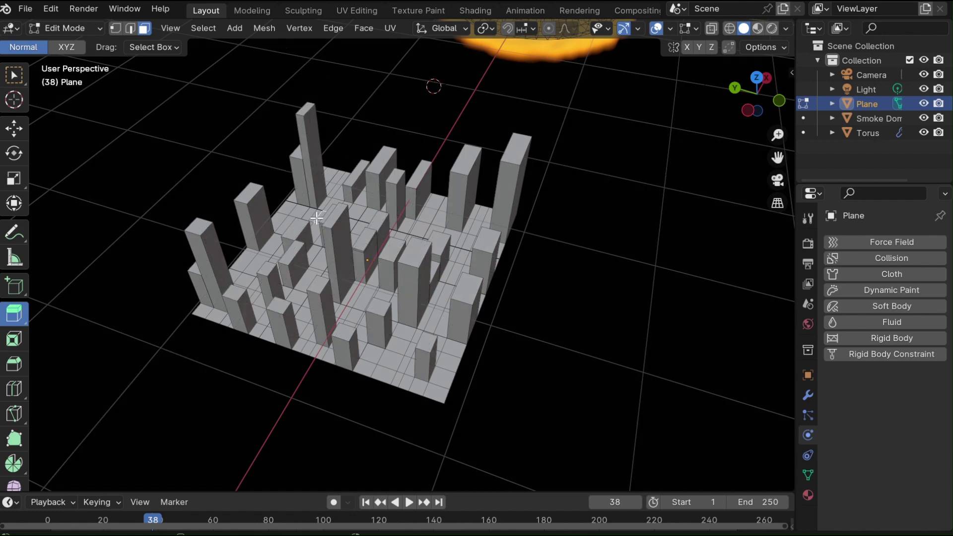
drag(318, 173, 304, 74)
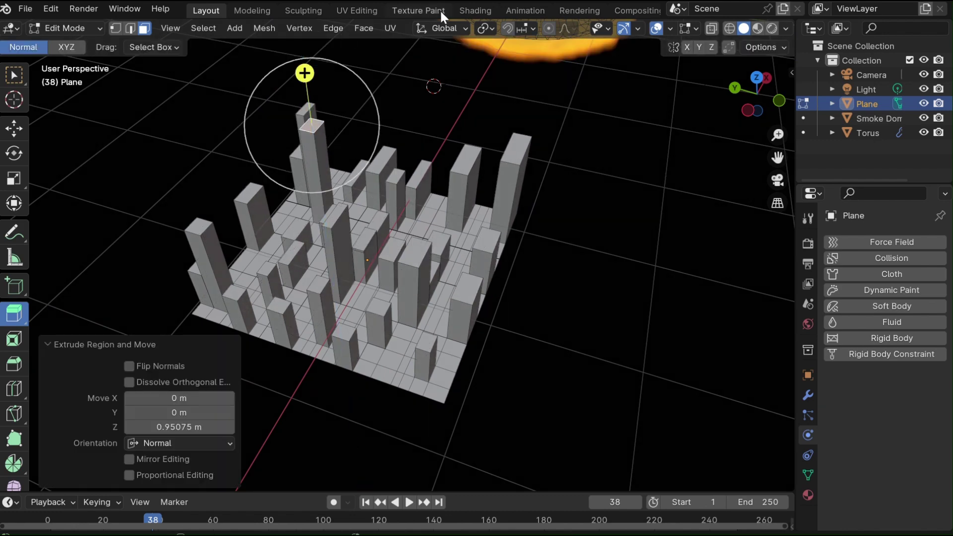
Return the finished city mesh to Object Mode.
middle_drag(410, 113, 394, 96)
scroll(412, 99, up, 2)
scroll(420, 92, down, 4)
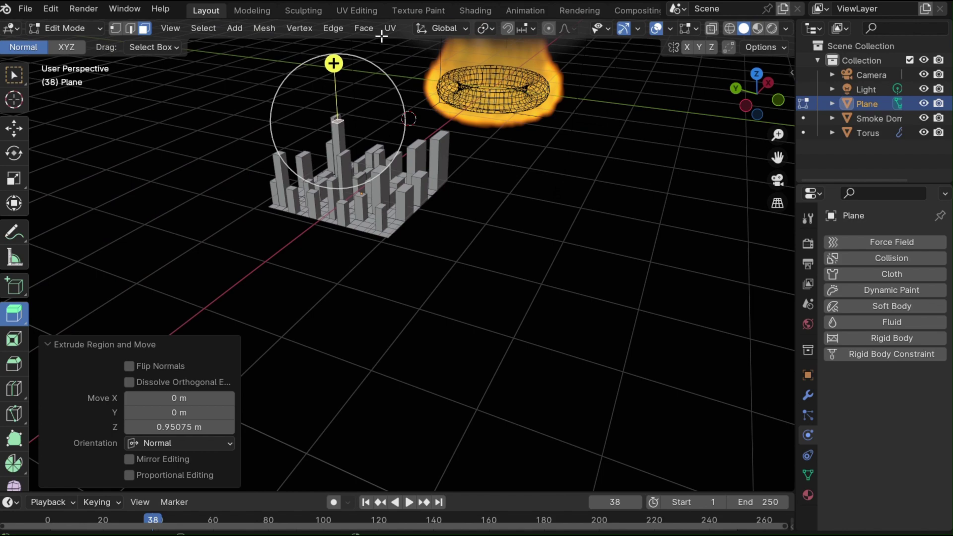
click(93, 30)
click(94, 42)
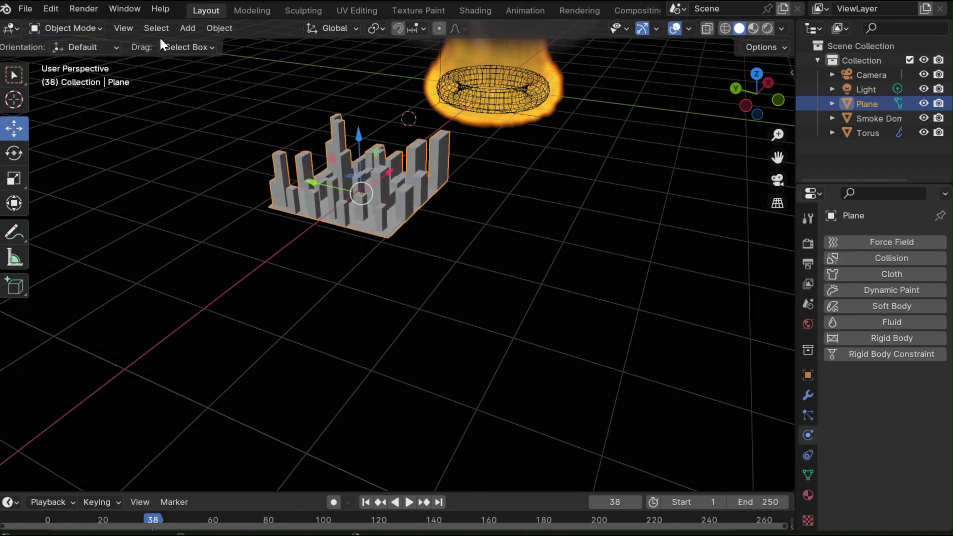
Move the city about 5.38 m along positive X so that it surrounds the torus.
scroll(434, 132, down, 3)
middle_drag(434, 132, 378, 185)
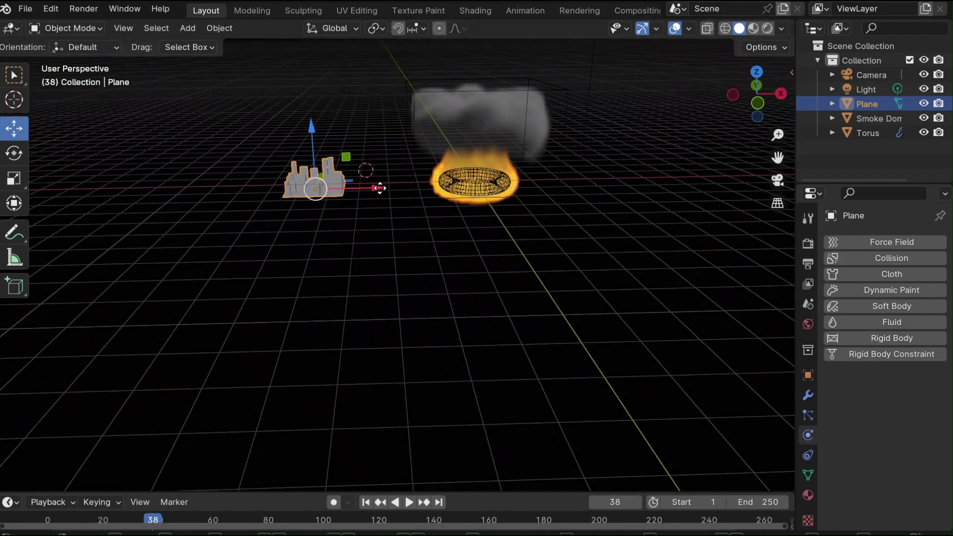
drag(379, 187, 534, 222)
Scale the city up uniformly to about 2.75 times its size.
scroll(609, 168, up, 4)
middle_drag(608, 168, 682, 122)
scroll(699, 192, down, 4)
key(s)
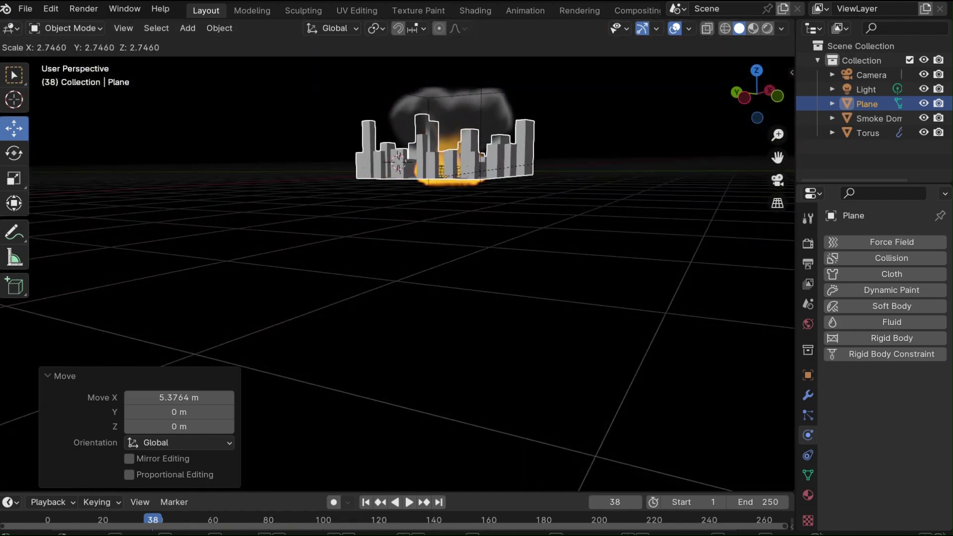
click(551, 162)
Lower the city about 0.35 m along Z and check its height against the burning torus.
middle_drag(479, 189, 449, 142)
drag(450, 141, 455, 148)
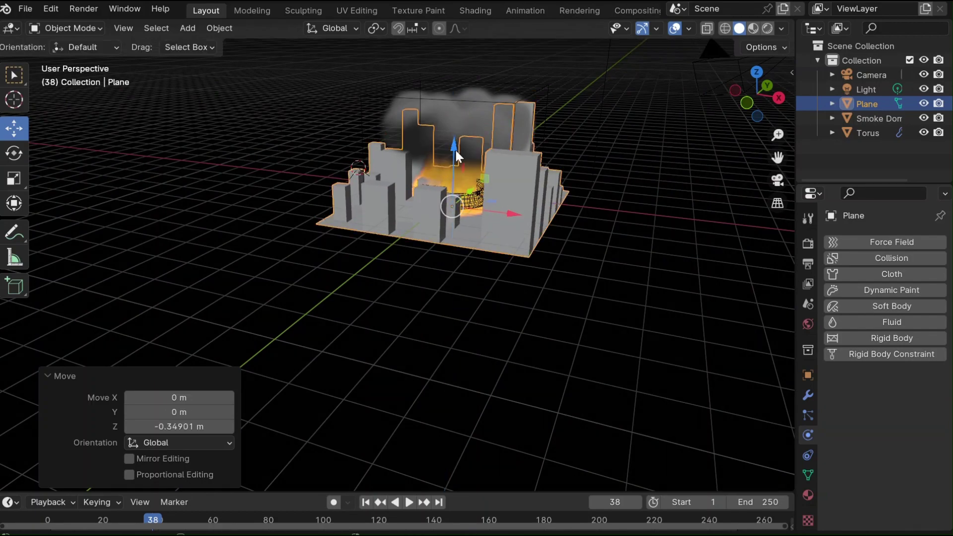
middle_drag(455, 148, 753, 144)
scroll(576, 139, up, 5)
scroll(480, 195, down, 5)
scroll(558, 138, down, 3)
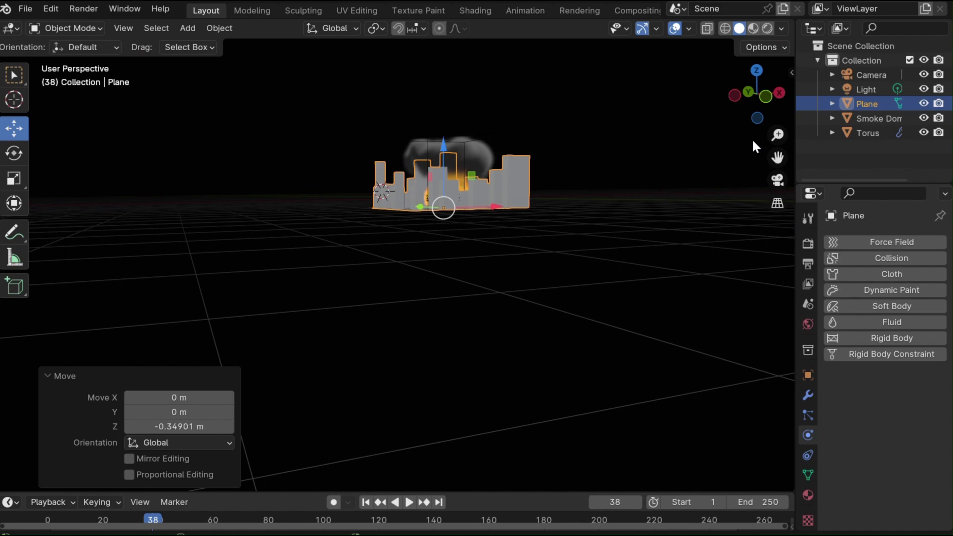
Lower the city another 0.09 m or so along Z, checking it from below and from the side.
middle_drag(576, 164, 515, 94)
scroll(306, 192, up, 4)
middle_drag(330, 155, 347, 138)
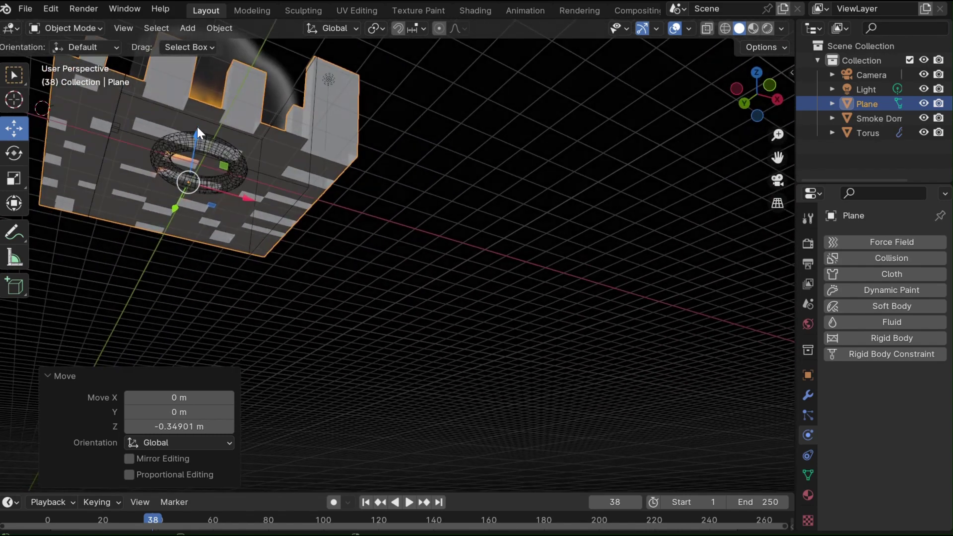
drag(194, 138, 195, 142)
middle_drag(340, 146, 177, 136)
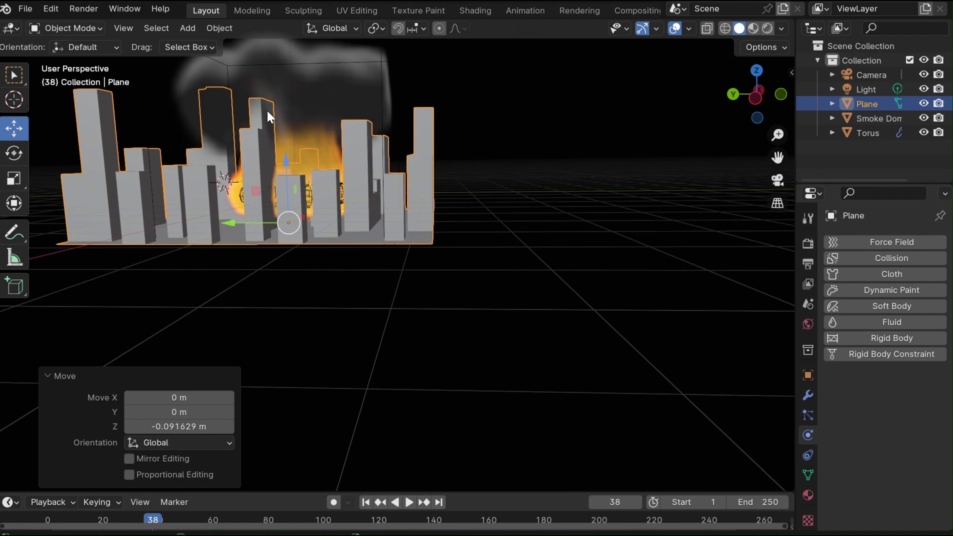
middle_drag(267, 111, 490, 122)
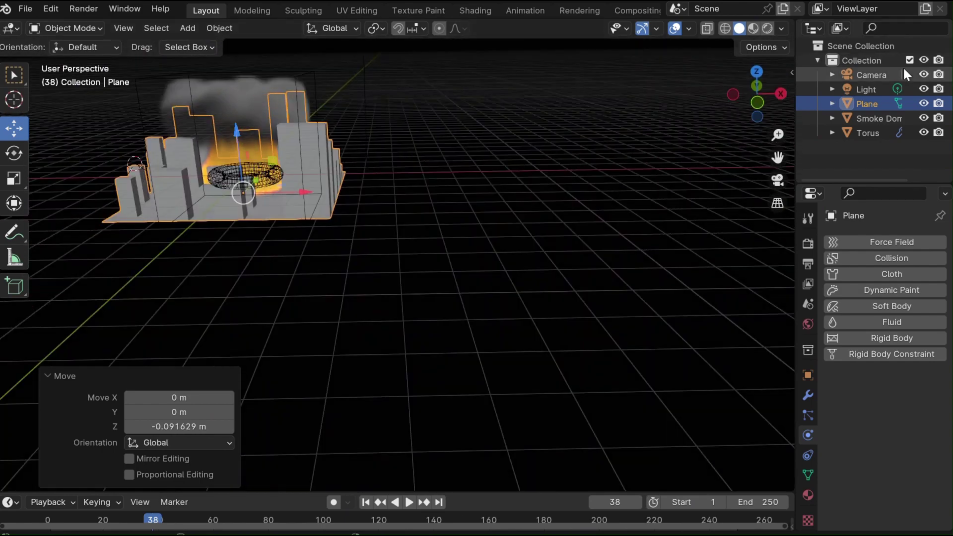
Examine how the city surrounds the burning torus from several sides and distances.
mouse_move(778, 158)
mouse_down()
mouse_move(816, 153)
mouse_move(952, 213)
mouse_up()
scroll(487, 89, up, 3)
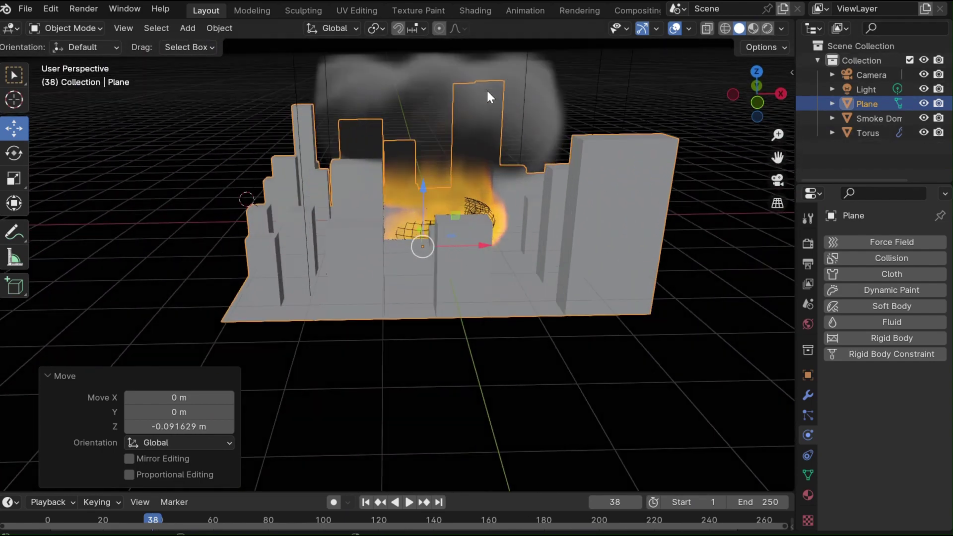
mouse_move(487, 90)
middle_down()
mouse_move(404, 62)
mouse_move(400, 35)
middle_up()
scroll(422, 68, down, 3)
mouse_move(399, 164)
middle_down()
mouse_move(421, 264)
mouse_move(444, 211)
middle_up()
scroll(403, 198, up, 3)
scroll(403, 198, down, 3)
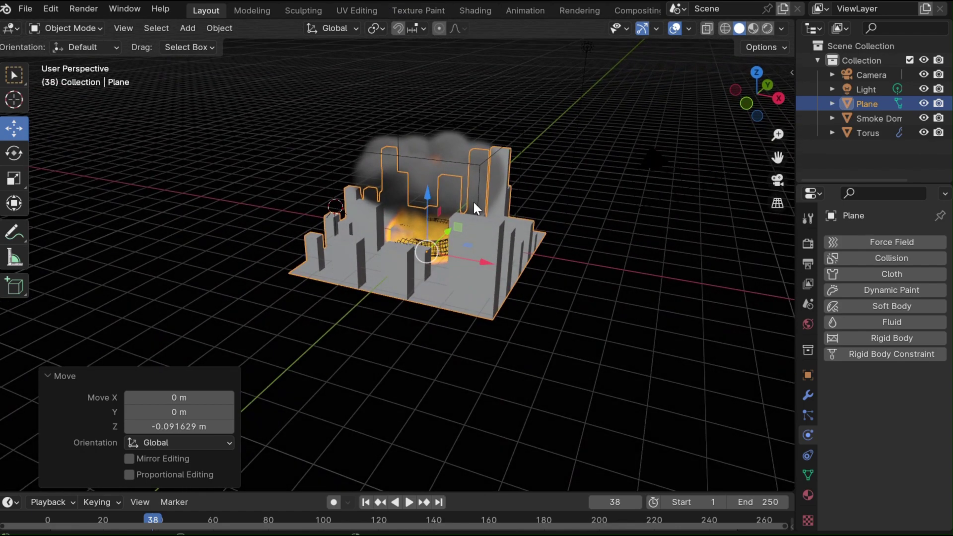
middle_drag(479, 300, 358, 258)
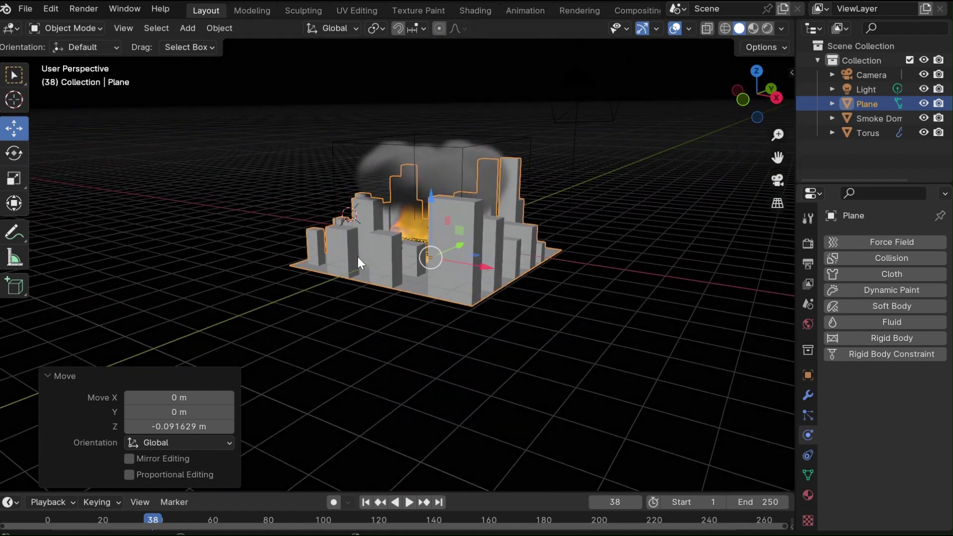
middle_drag(252, 163, 320, 115)
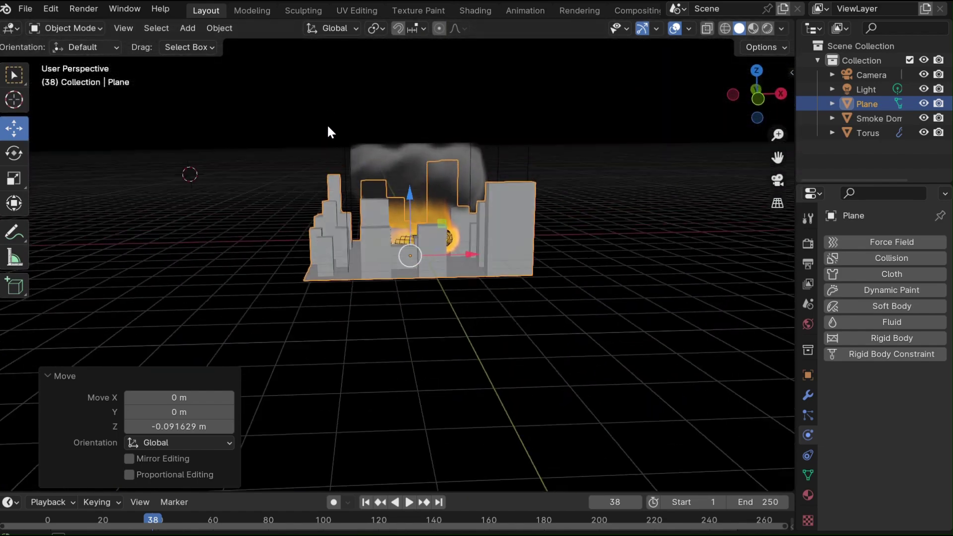
Add a new camera to the scene and look through the active camera.
click(196, 33)
click(261, 242)
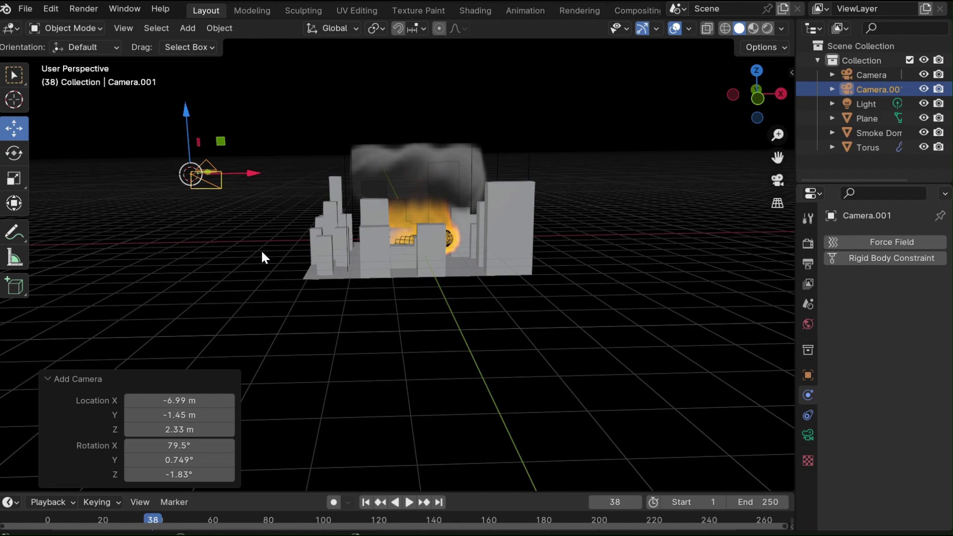
middle_drag(261, 249, 583, 196)
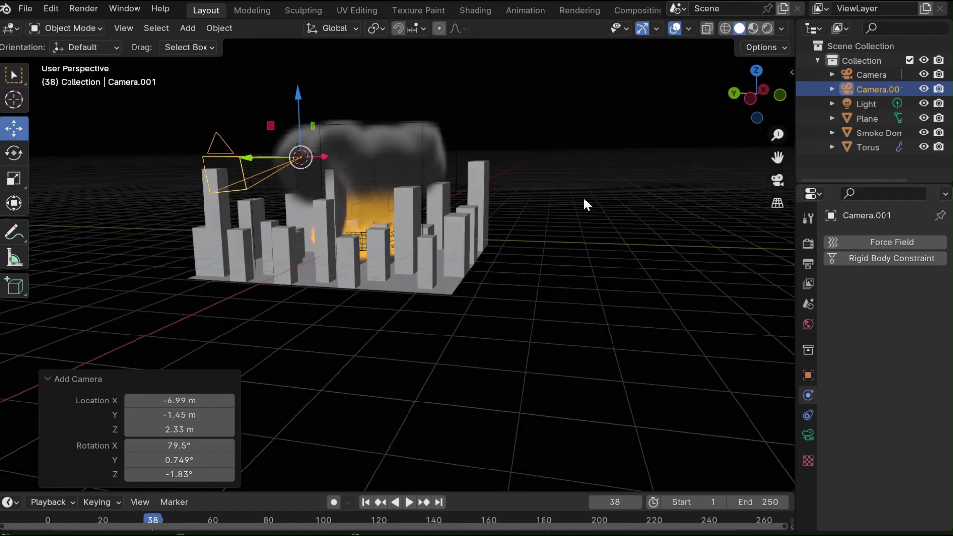
click(802, 168)
click(778, 178)
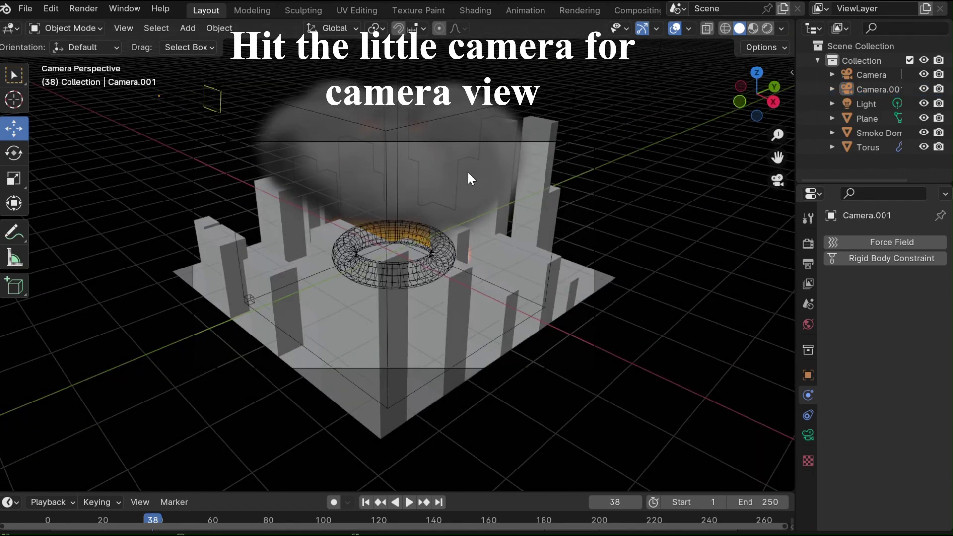
Select the original camera and move it to reframe the city and the fire.
click(250, 141)
key(g)
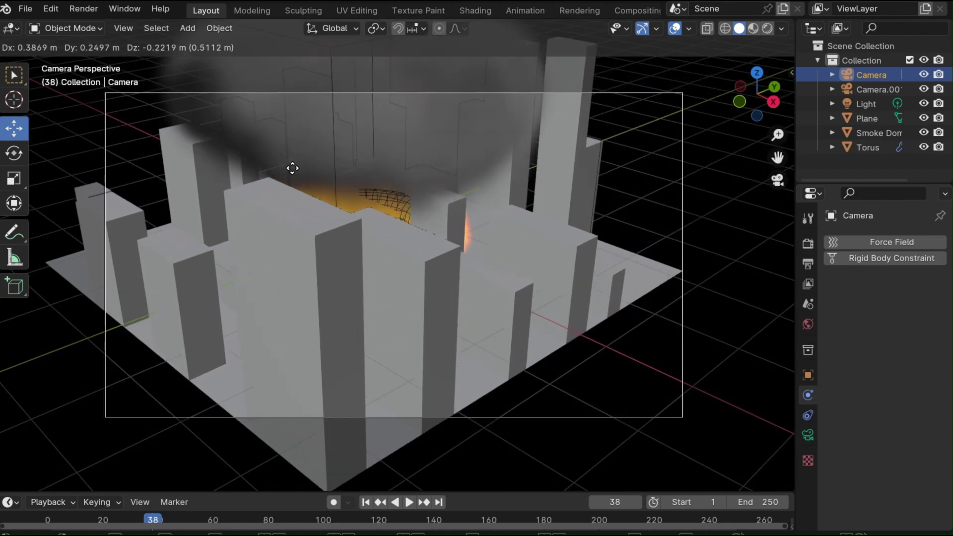
scroll(293, 168, up, 5)
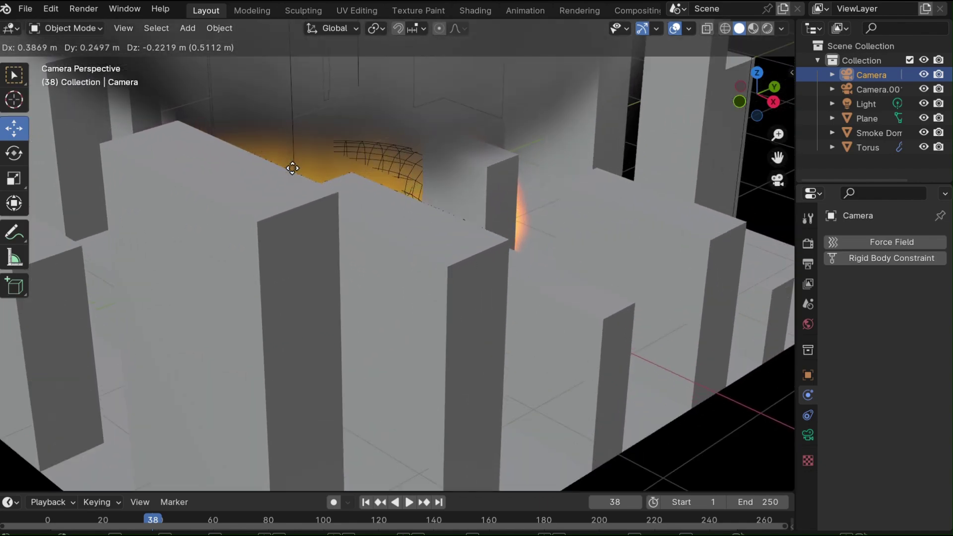
scroll(292, 168, down, 3)
scroll(292, 168, down, 2)
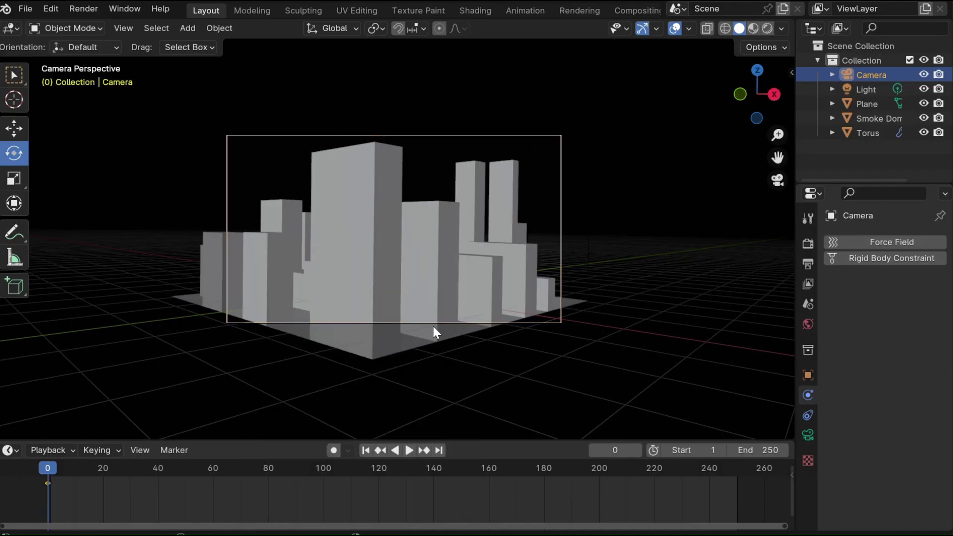
Try raising the camera about 4.93 m along Z at frame 0, with a slight shift in the view plane.
key(g)
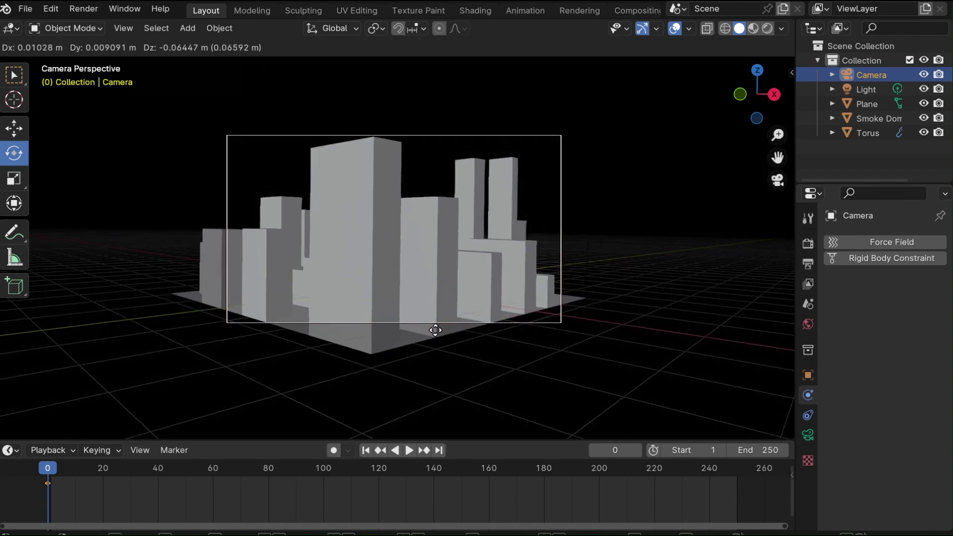
key(z)
click(527, 360)
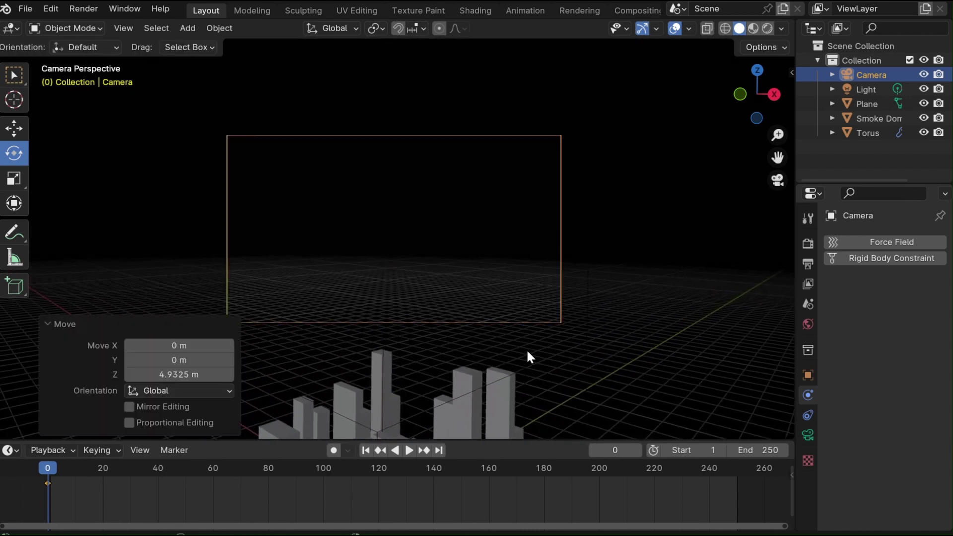
key(g)
click(525, 330)
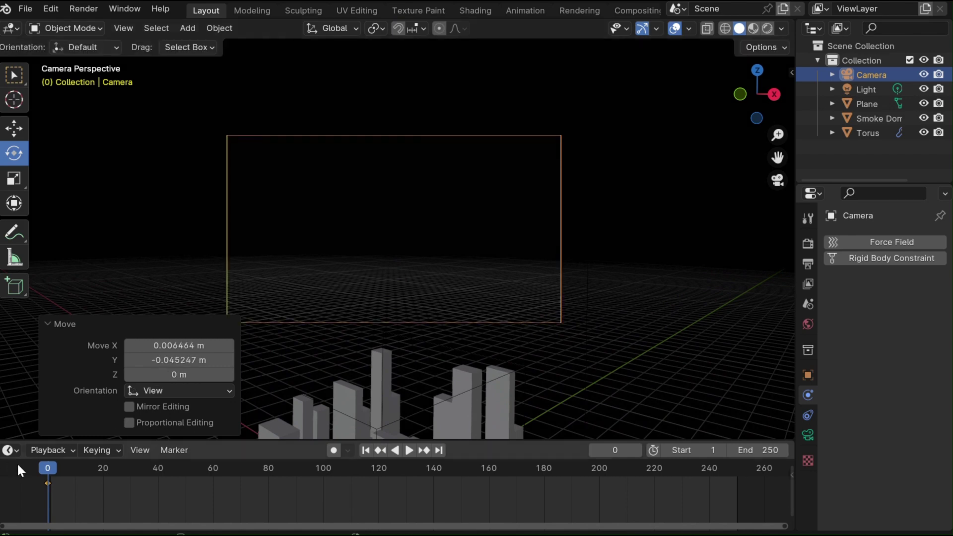
Play the animation briefly and set the current frame to 40.
key(space)
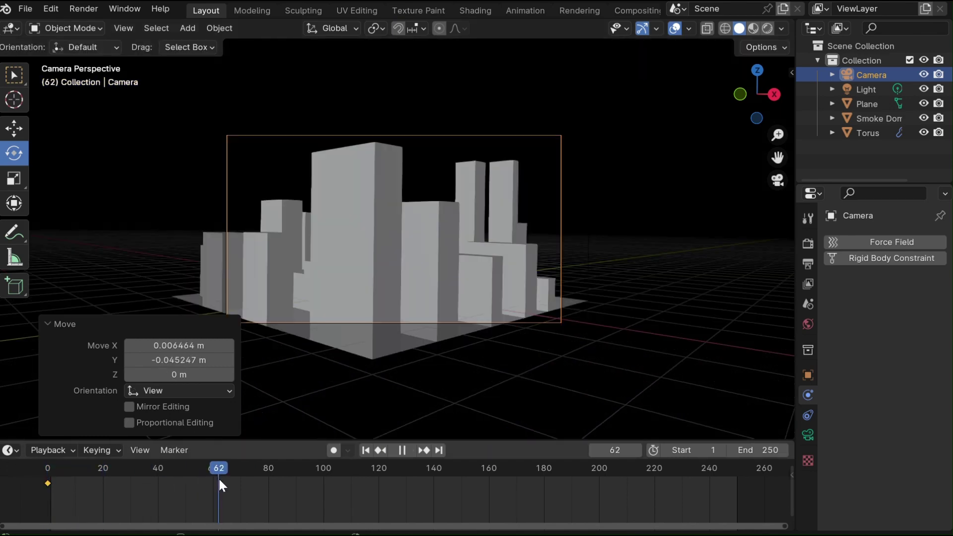
drag(215, 484, 157, 479)
key(space)
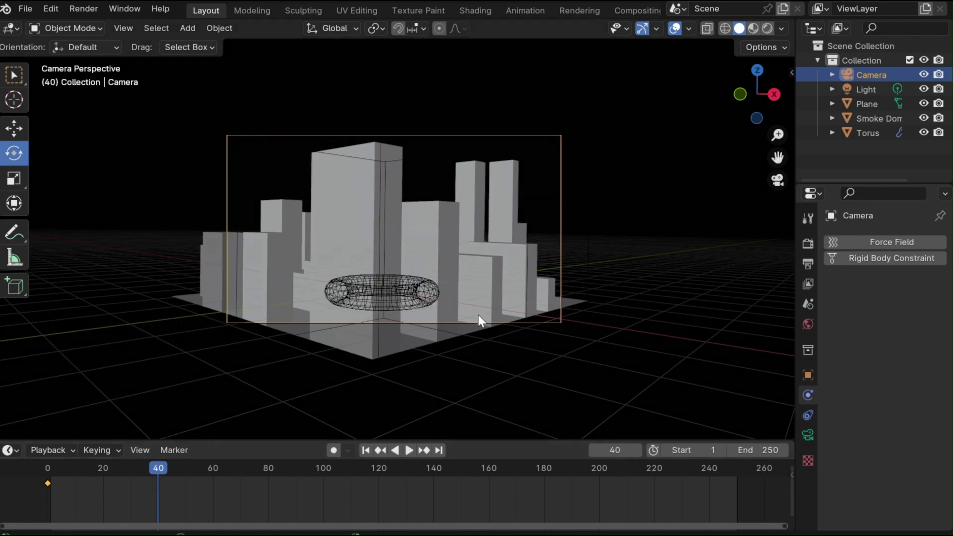
Try adjusting the camera's focal length in the view, and undo the change.
drag(479, 319, 478, 323)
click(478, 324)
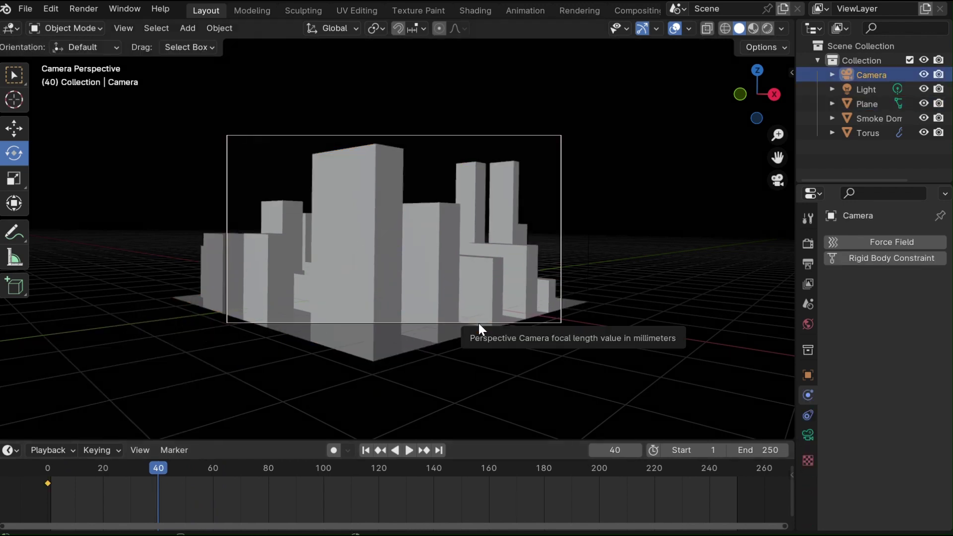
key(ctrl+z)
click(496, 381)
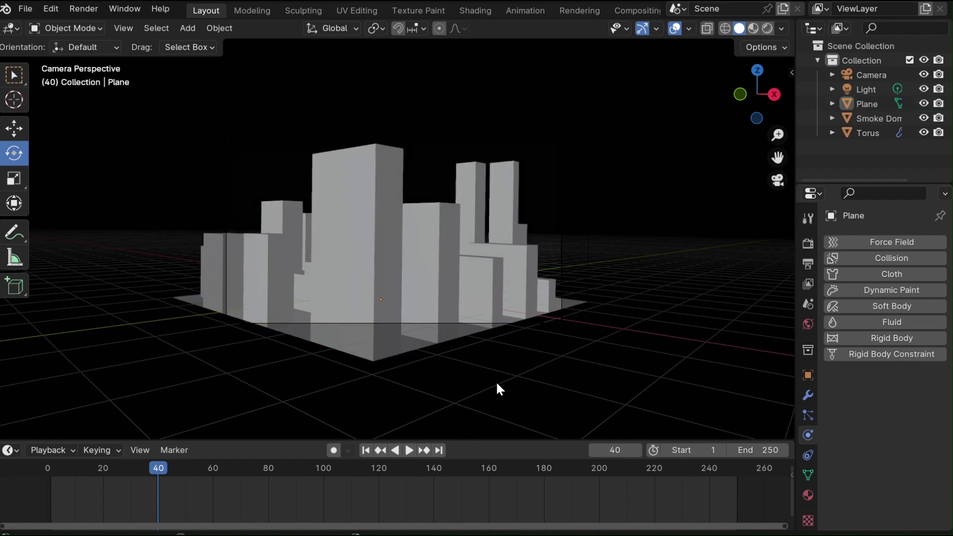
Select the camera again and raise it about 3.92 m along global Z at frame 40.
click(520, 320)
key(g)
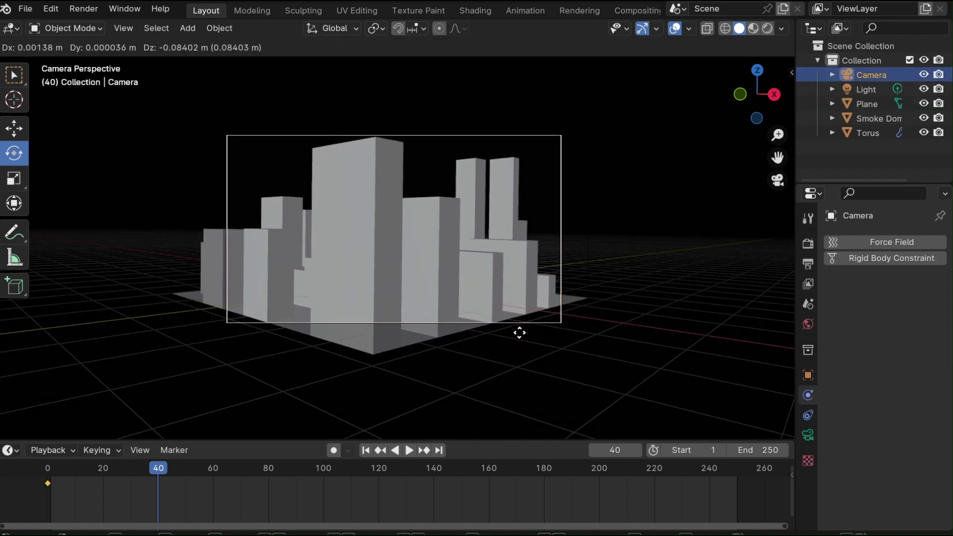
key(z)
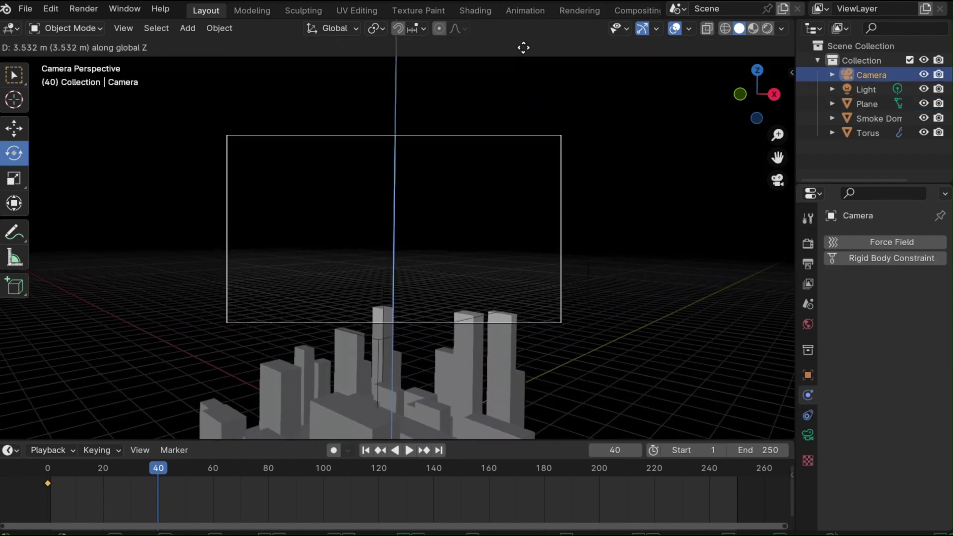
click(520, 21)
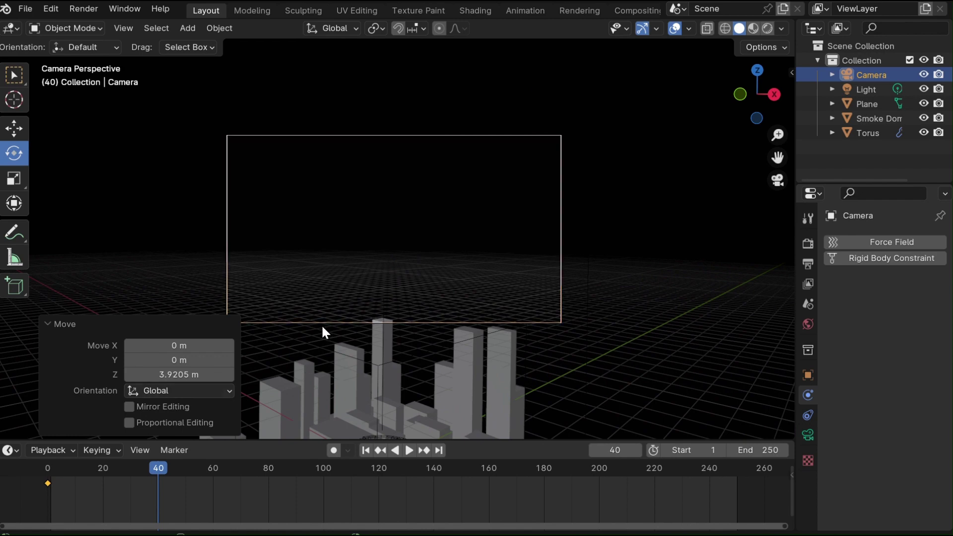
Move the camera about 5.43 m along negative X and about 7.20 m along positive Y.
key(g)
key(x)
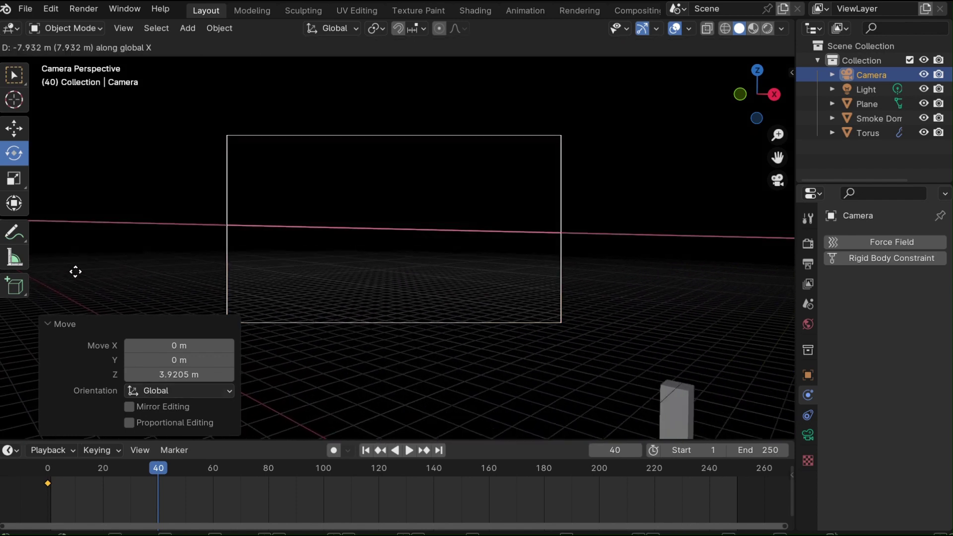
click(142, 297)
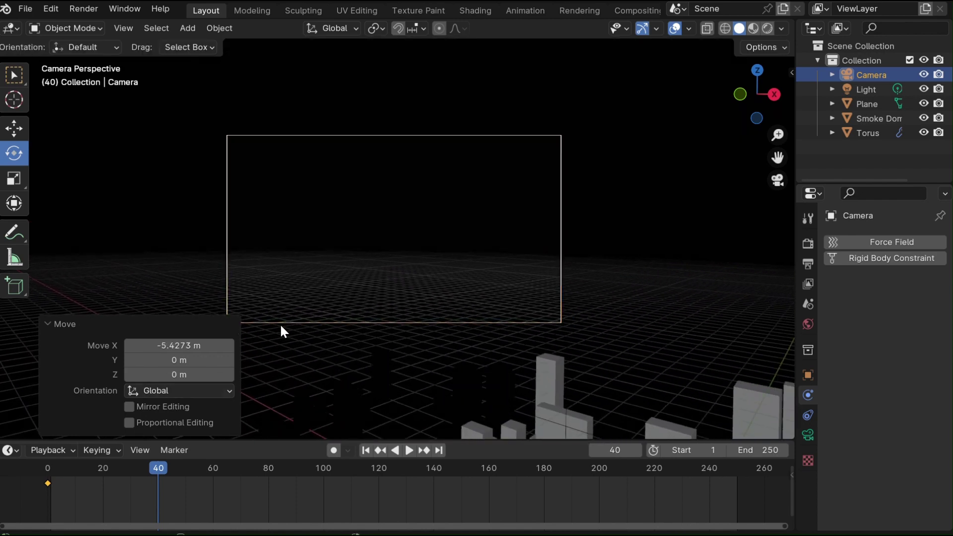
key(g)
key(z)
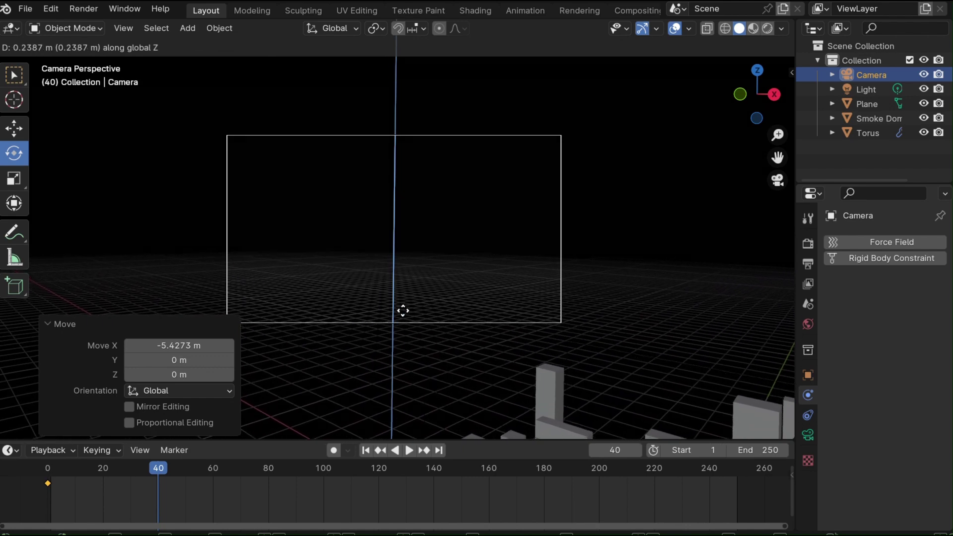
key(y)
click(491, 288)
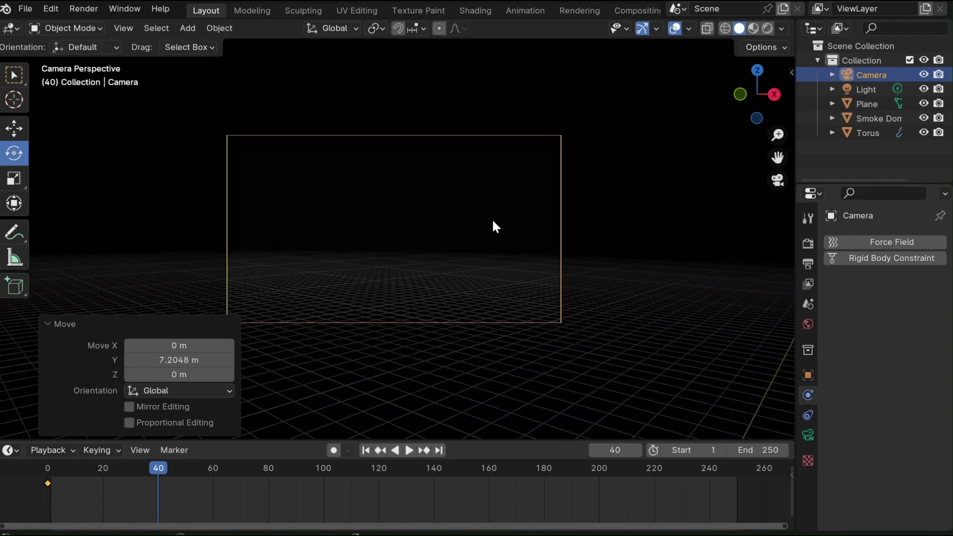
Trackball-rotate the camera by about -81.4° and -6.3° so that it looks down on the torus.
key(r)
key(r)
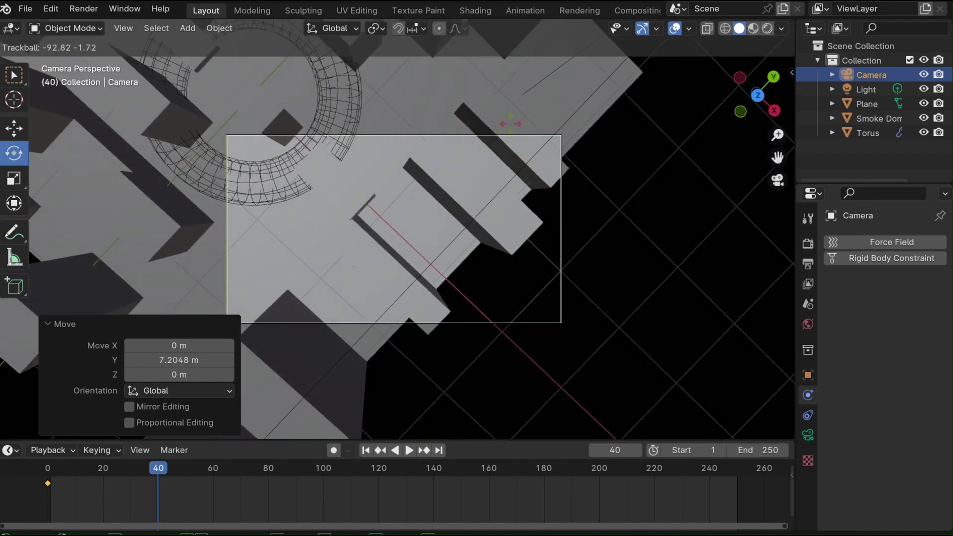
click(508, 133)
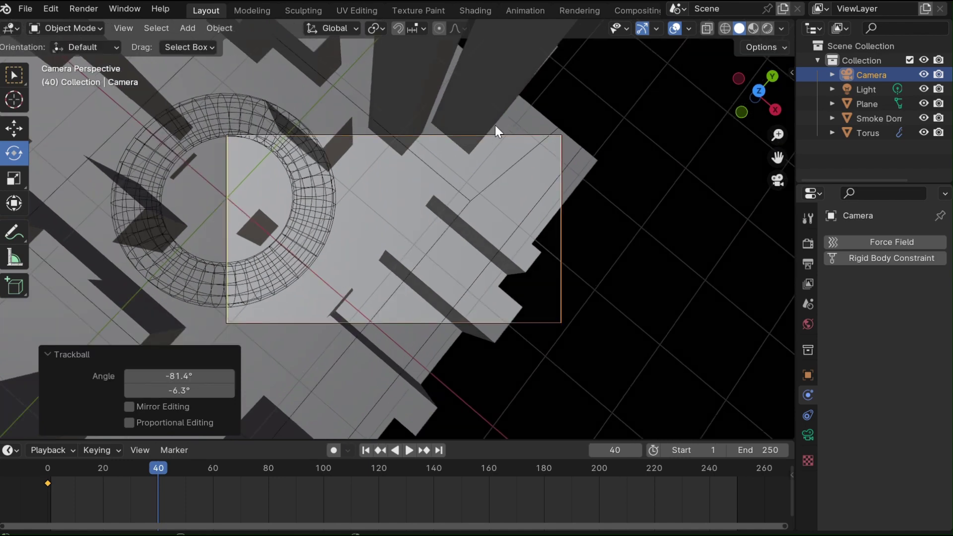
Back the camera off about 3.18 m along its local Z and shift it about -1.33 m and 0.66 m in the view plane.
key(g)
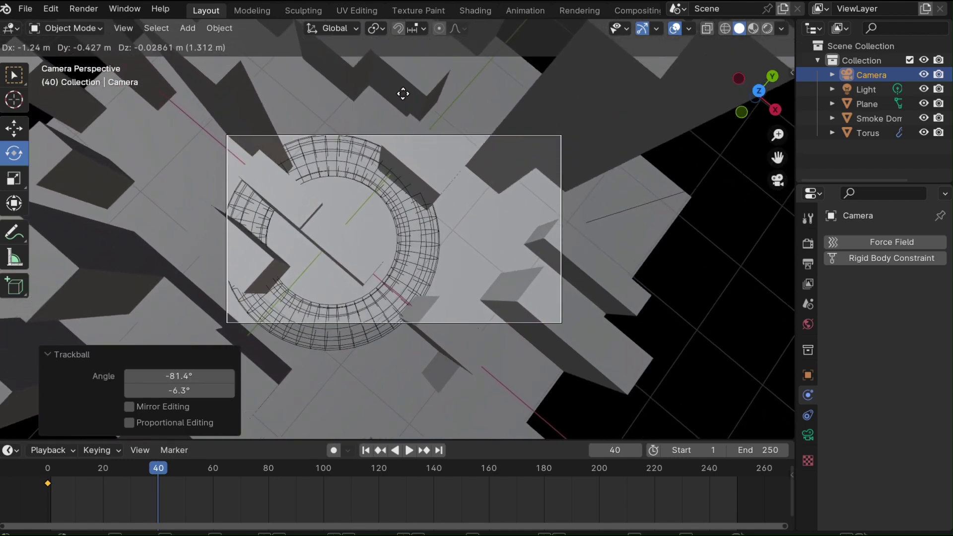
key(z)
key(z)
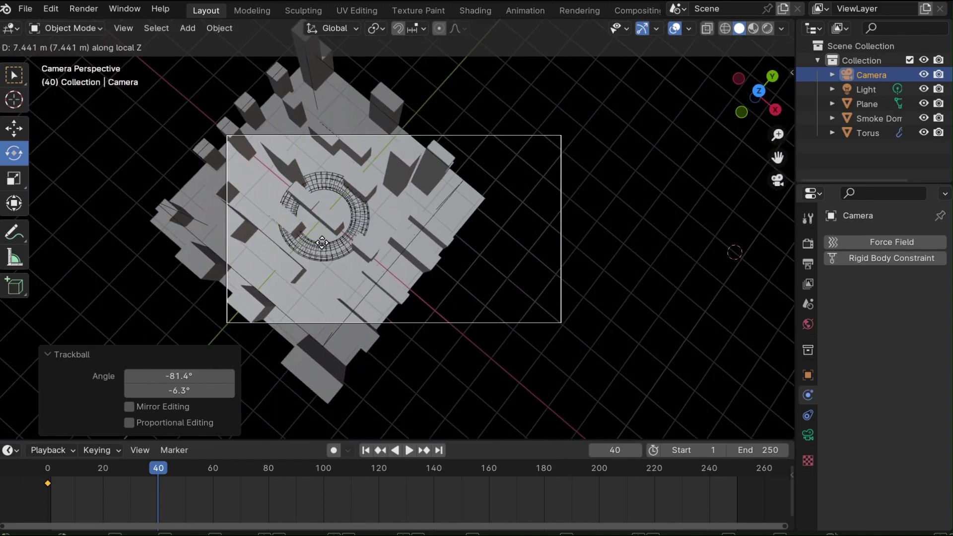
click(327, 204)
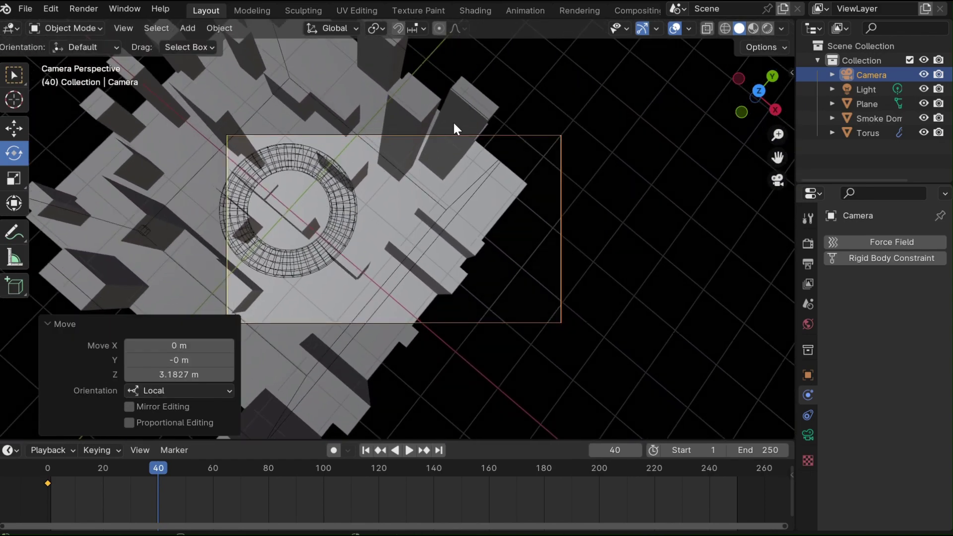
key(g)
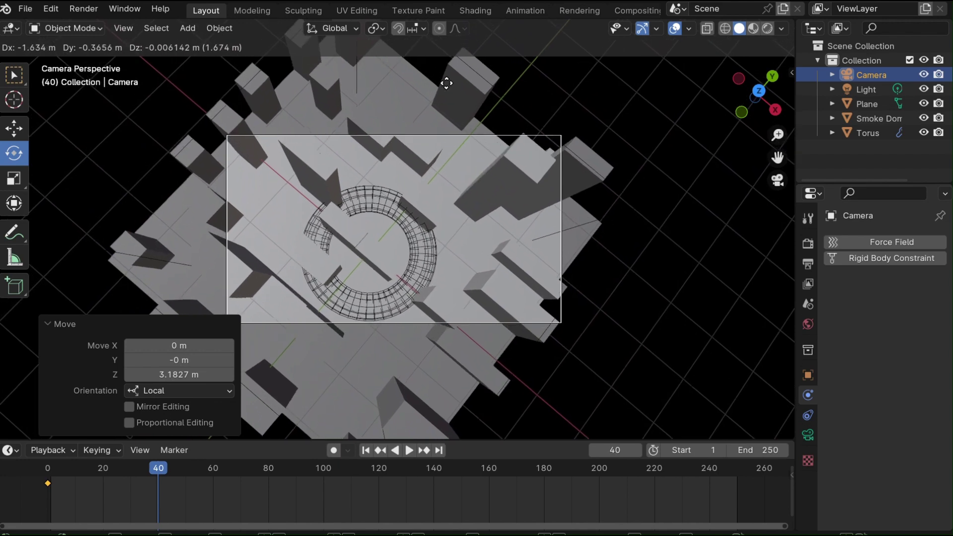
click(604, 198)
Insert a Location & Rotation keyframe for the camera at frame 40 and play the animation from the start.
key(i)
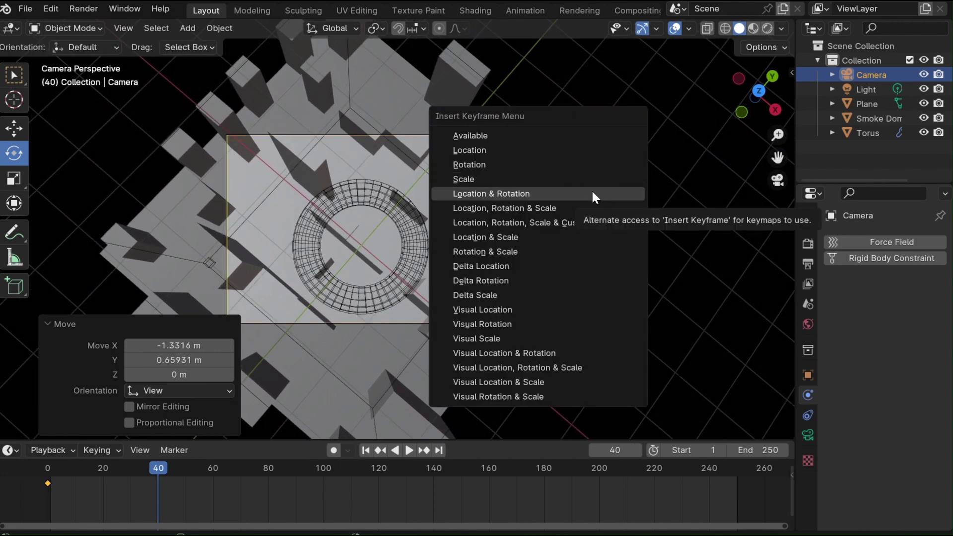
click(593, 194)
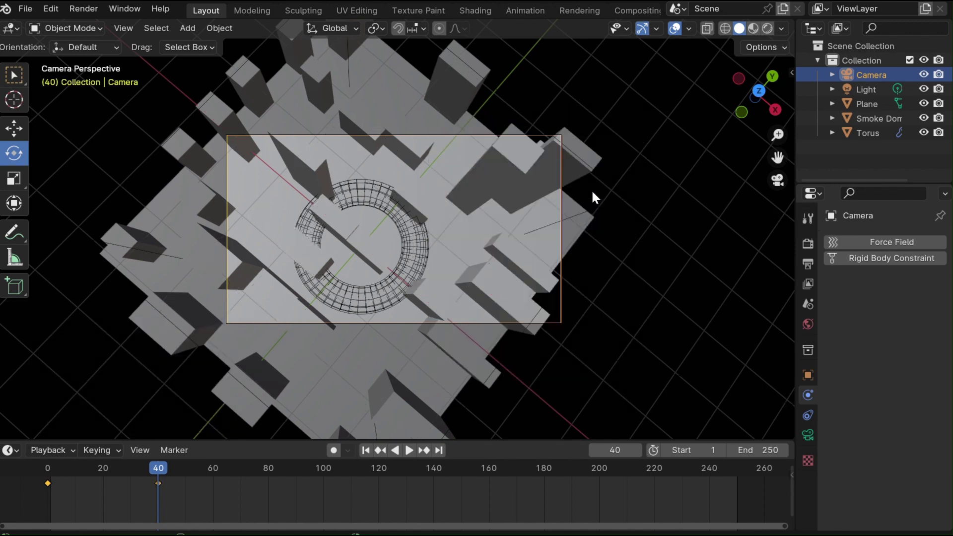
scroll(398, 389, down, 1)
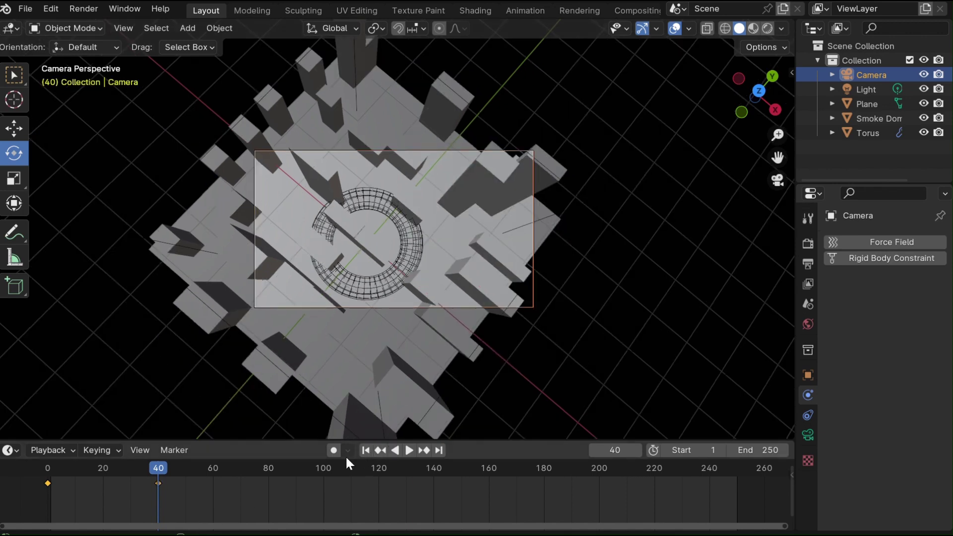
click(366, 450)
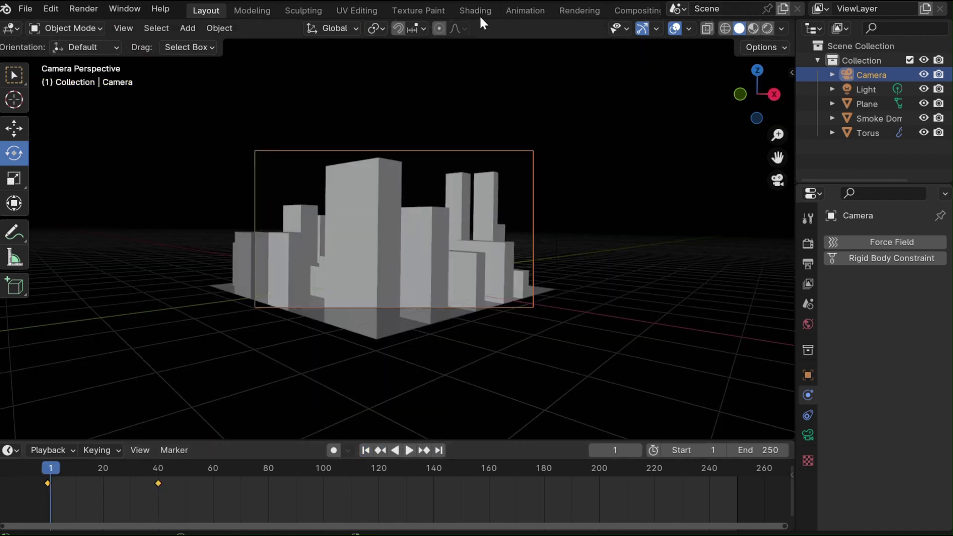
click(410, 451)
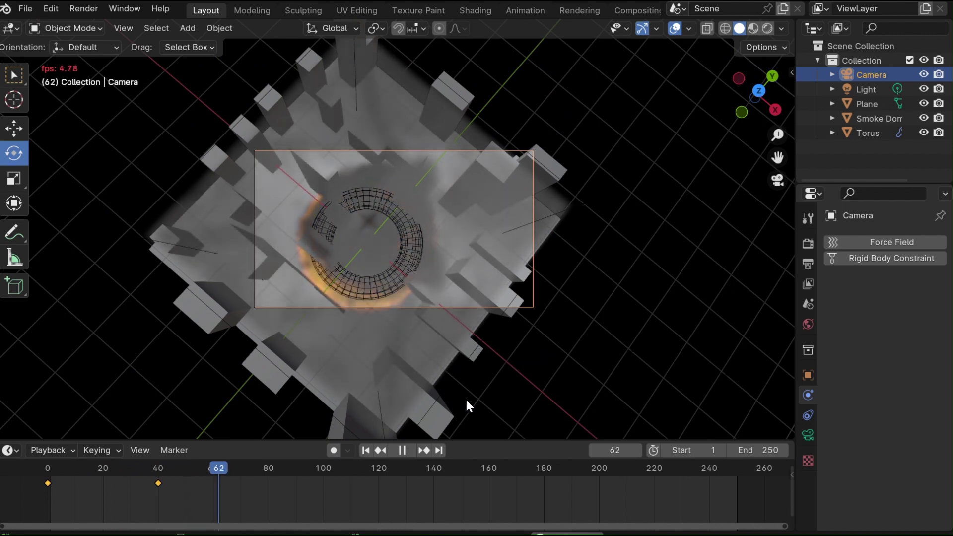
Replay the camera animation from the first frame and stop it.
click(365, 450)
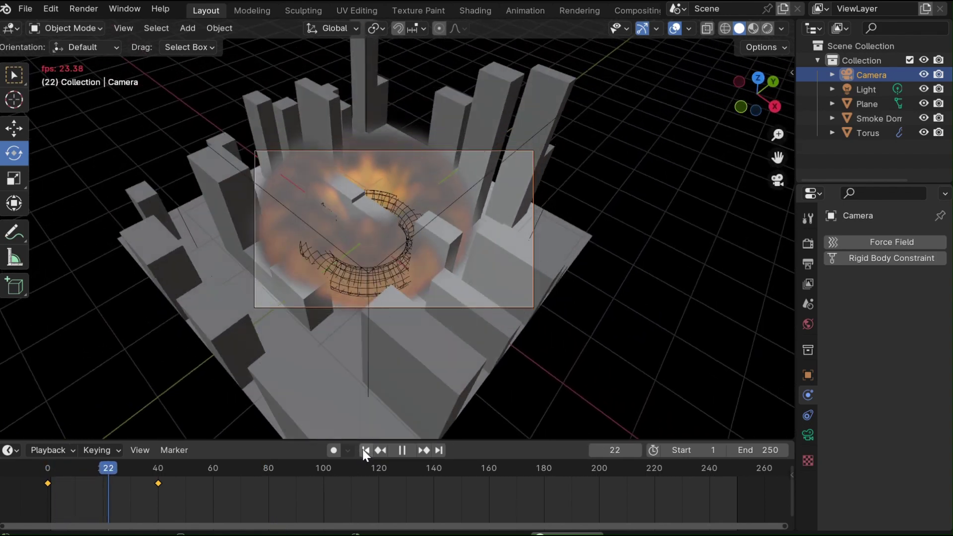
click(365, 450)
key(space)
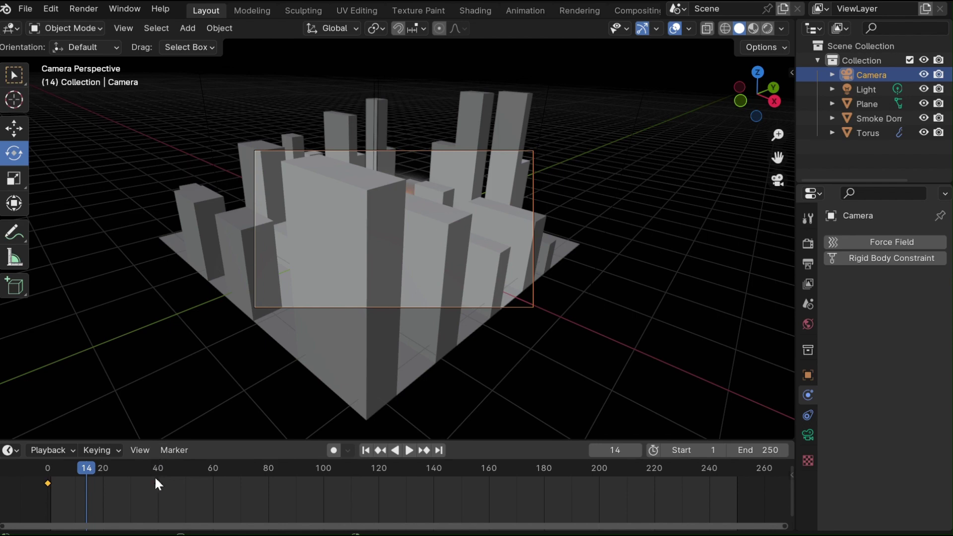
Delete the camera's keyframe at frame 40.
drag(144, 472, 78, 475)
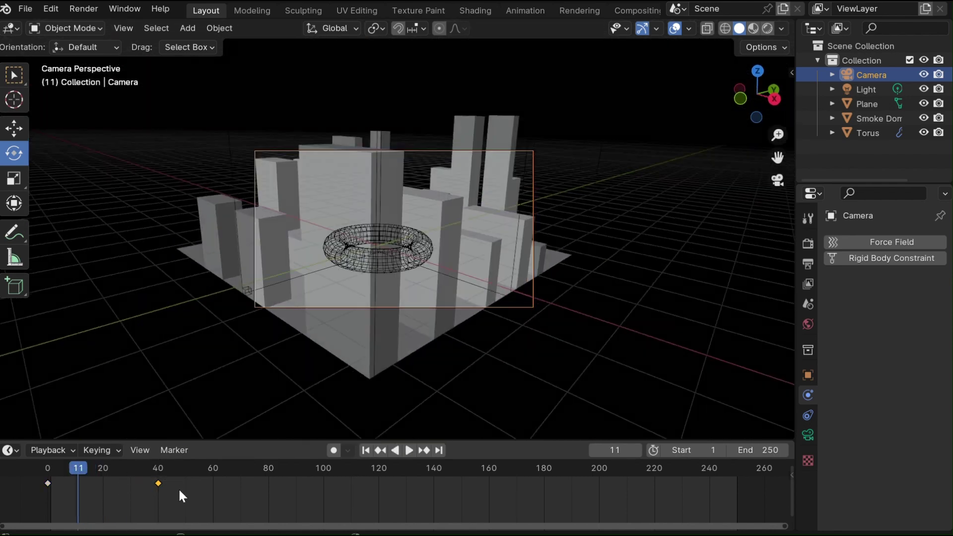
key(x)
click(182, 489)
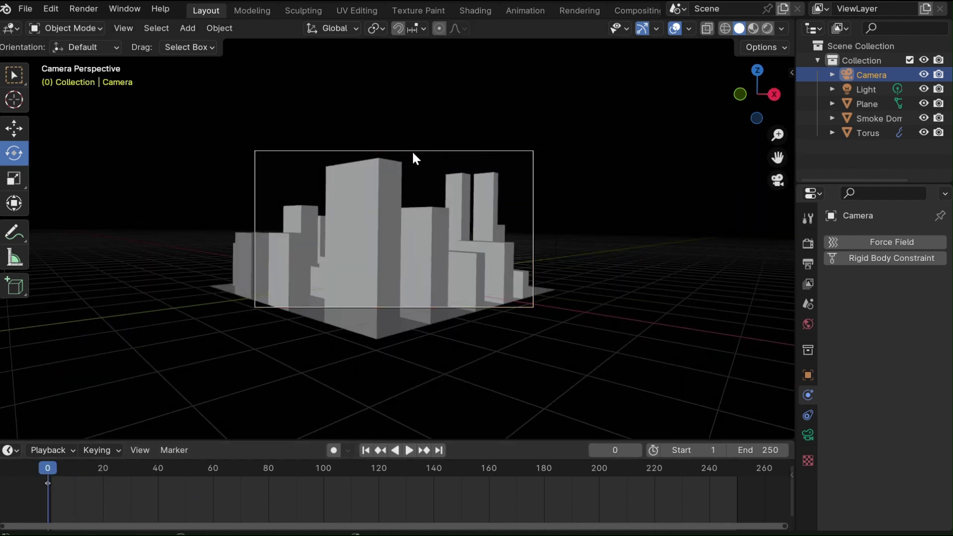
Play the animation from frame 0 and stop it at frame 80.
click(205, 484)
key(space)
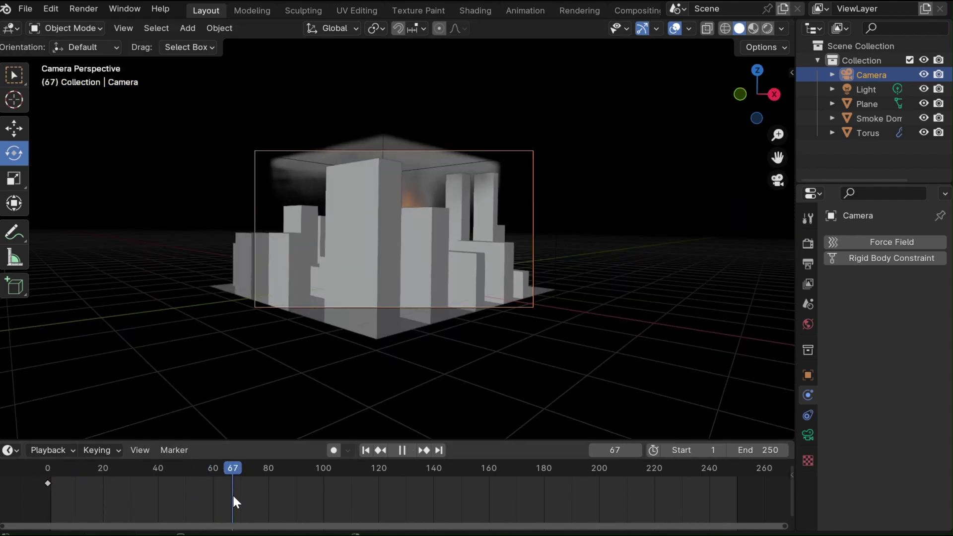
key(space)
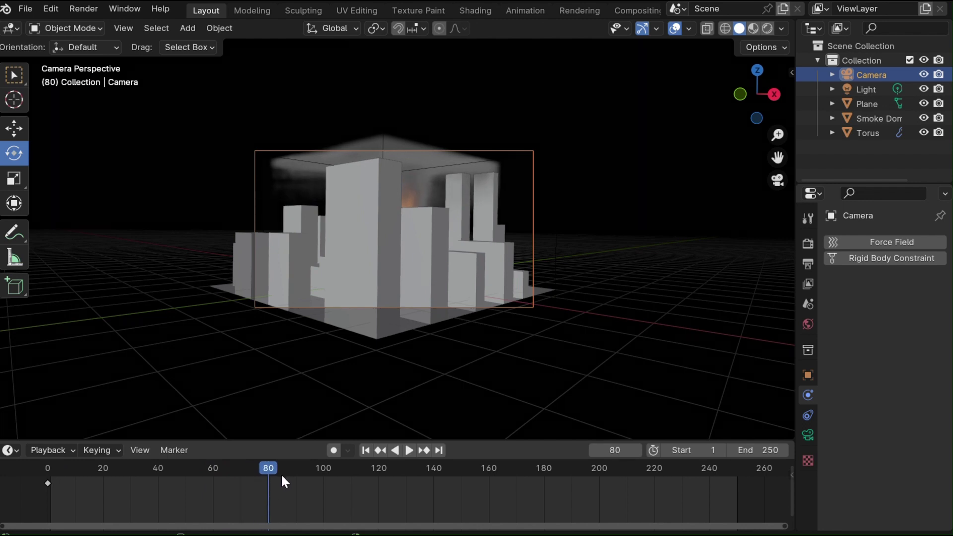
drag(498, 151, 499, 138)
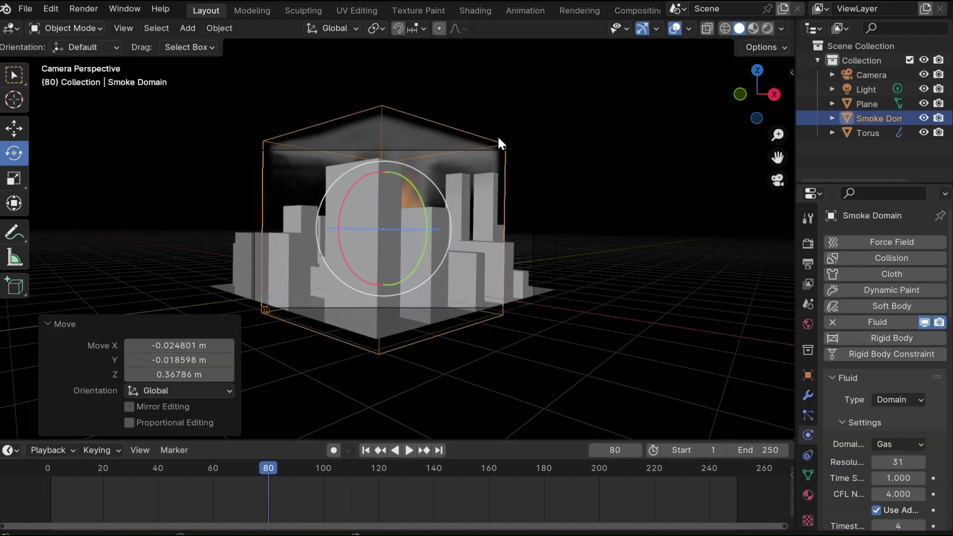
key(ctrl+z)
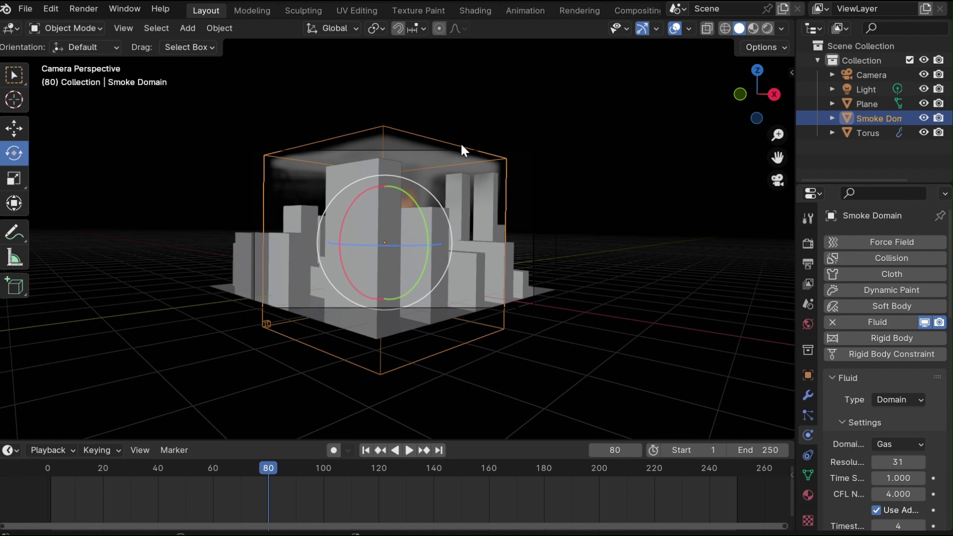
Raise the camera about 3.83 m along global Z and trackball-rotate it by about -46.4° and 2.29°.
click(514, 151)
key(g)
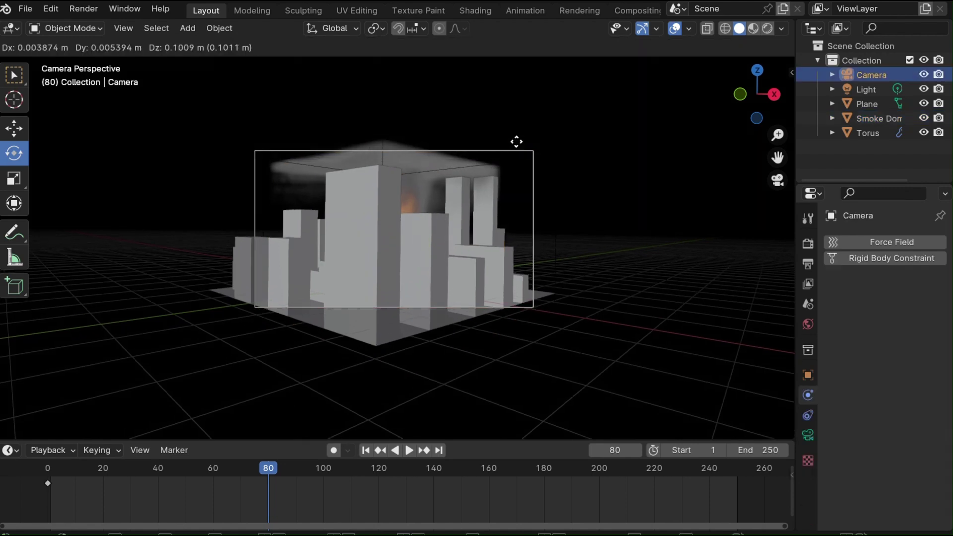
key(z)
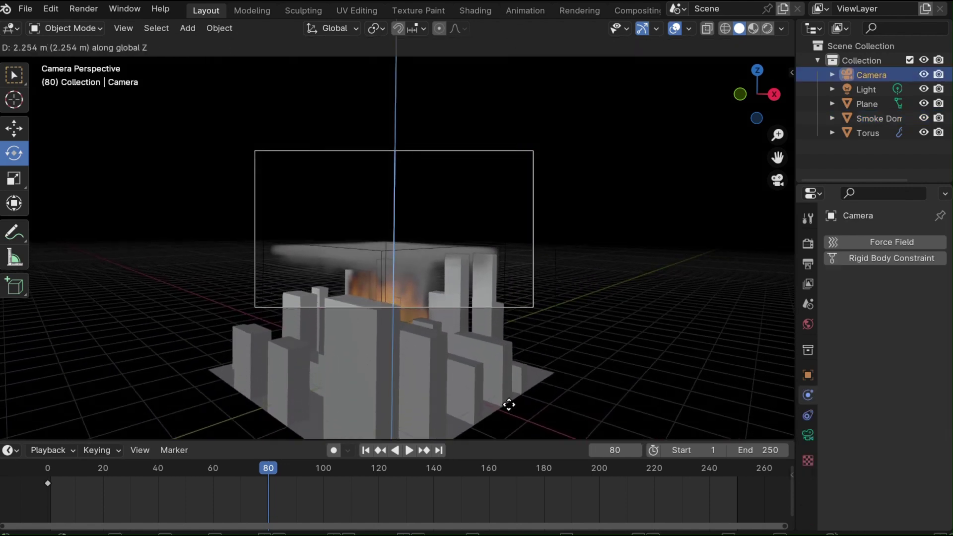
click(561, 319)
key(r)
key(r)
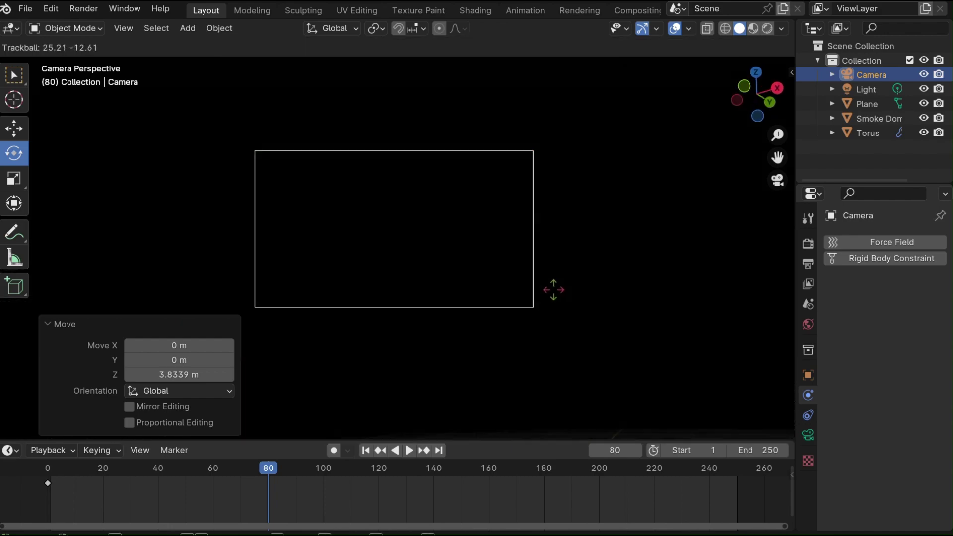
click(564, 241)
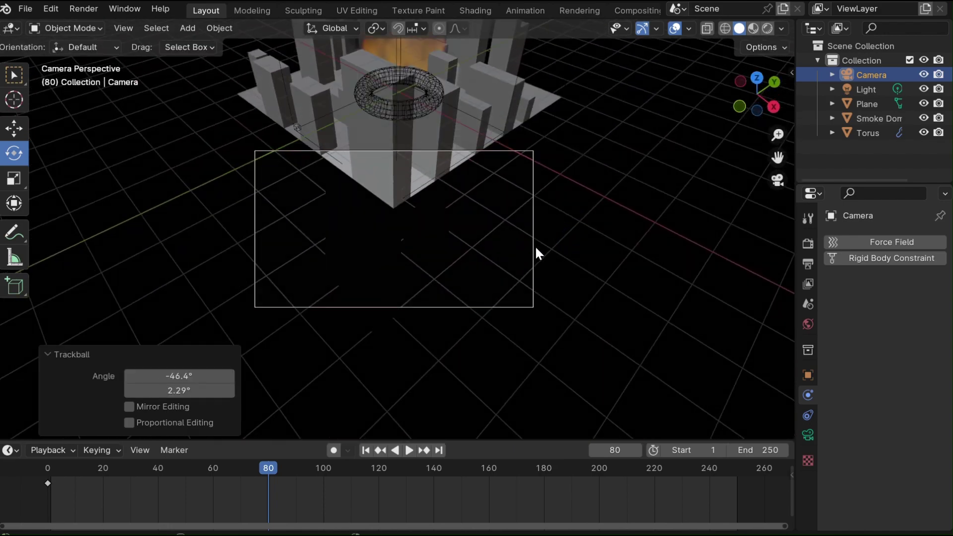
Move the camera along negative global X and about 4.64 m along positive Y to bring it over the city.
key(g)
key(x)
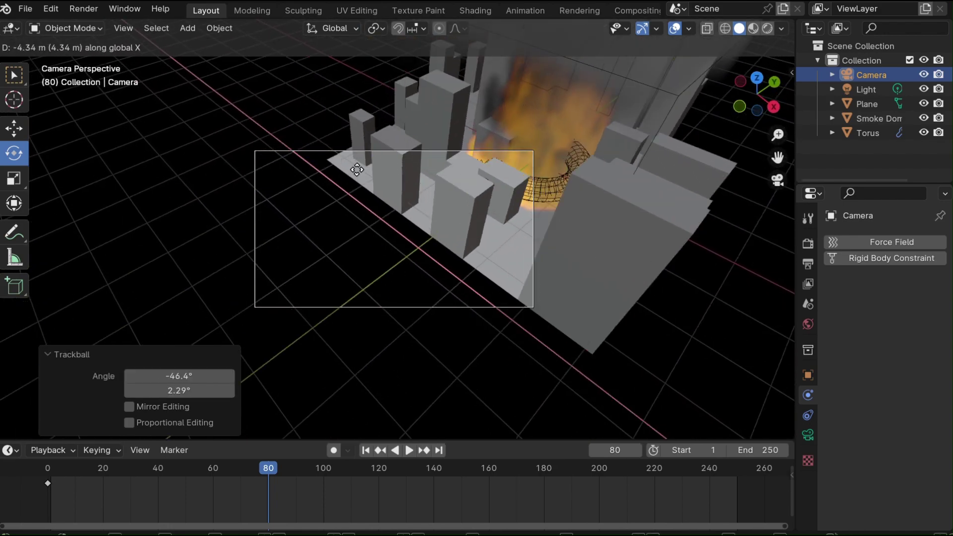
click(300, 197)
click(318, 196)
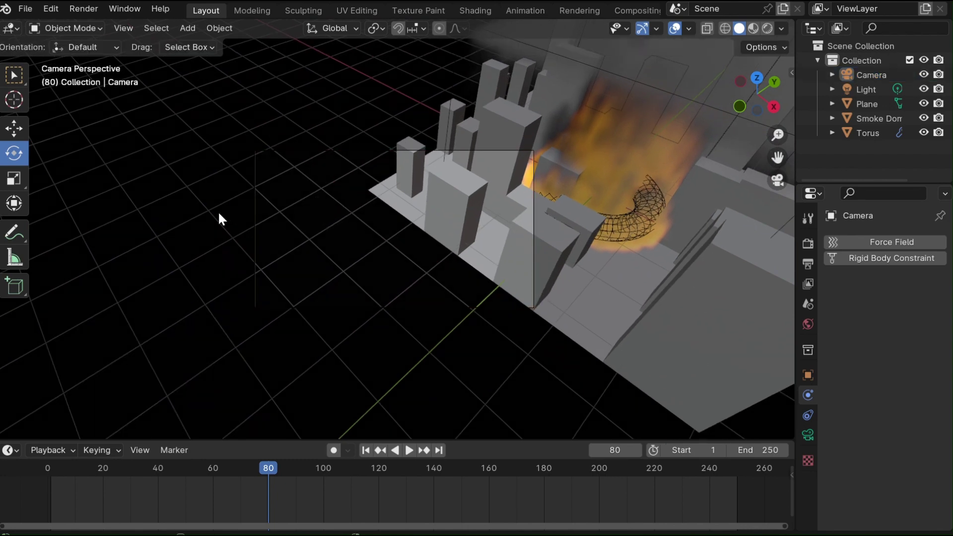
click(255, 214)
key(g)
key(y)
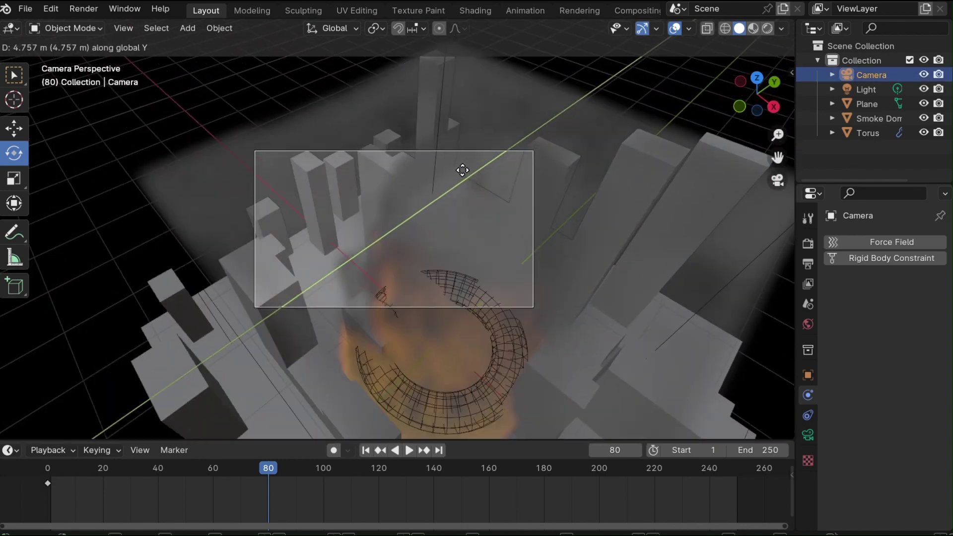
click(468, 169)
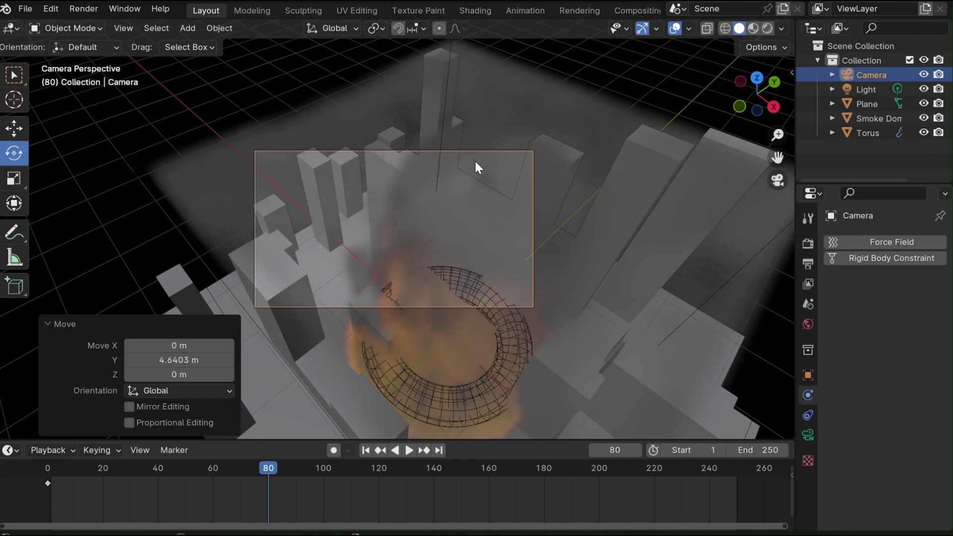
Move the camera about another 1.12 m along negative X and 2.12 m along positive Y.
key(g)
key(x)
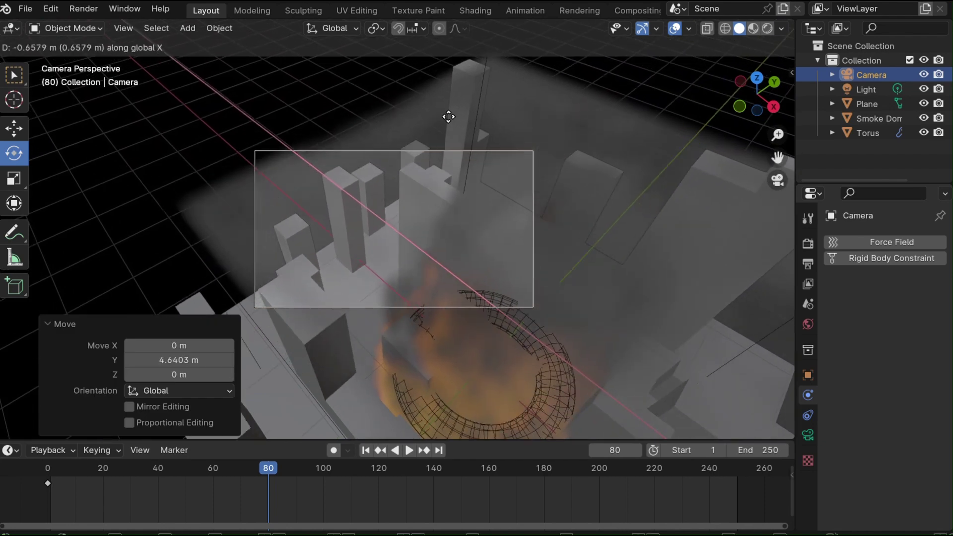
click(452, 127)
key(g)
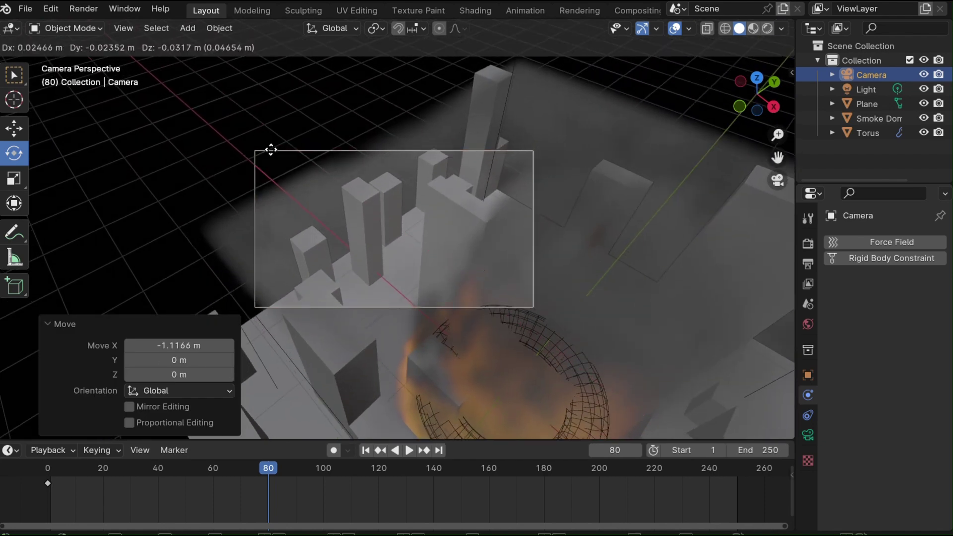
key(y)
click(448, 150)
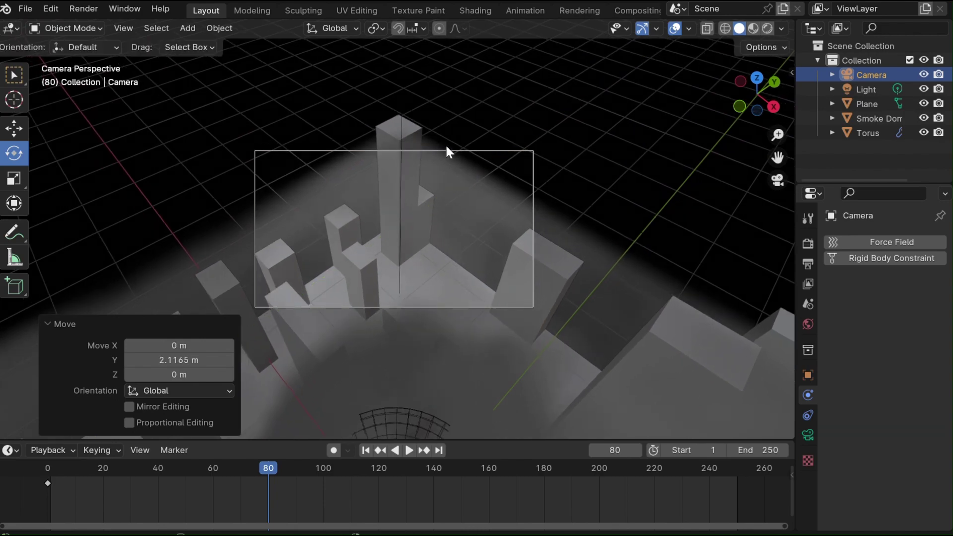
Trackball-rotate the camera by about -35.5° and 0° so that it looks down on the torus.
key(r)
key(r)
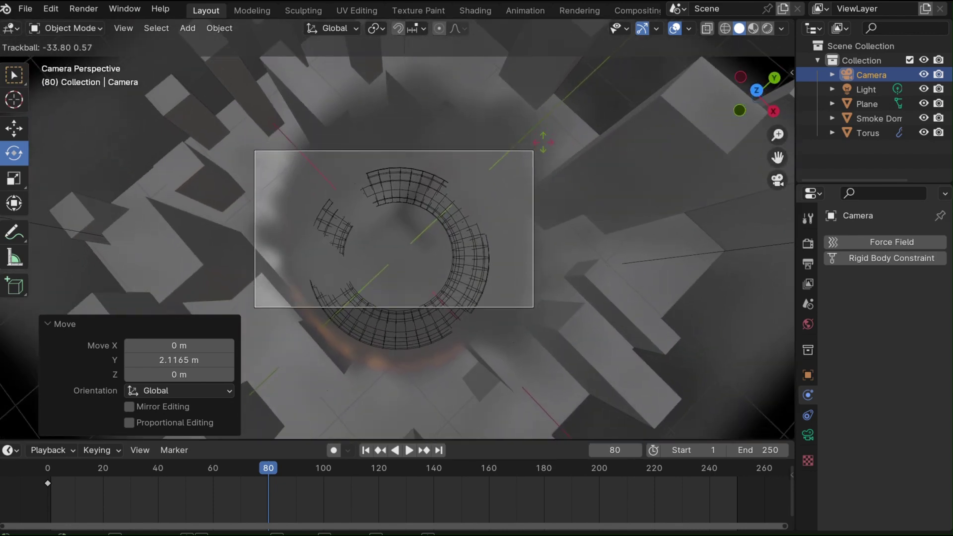
click(532, 148)
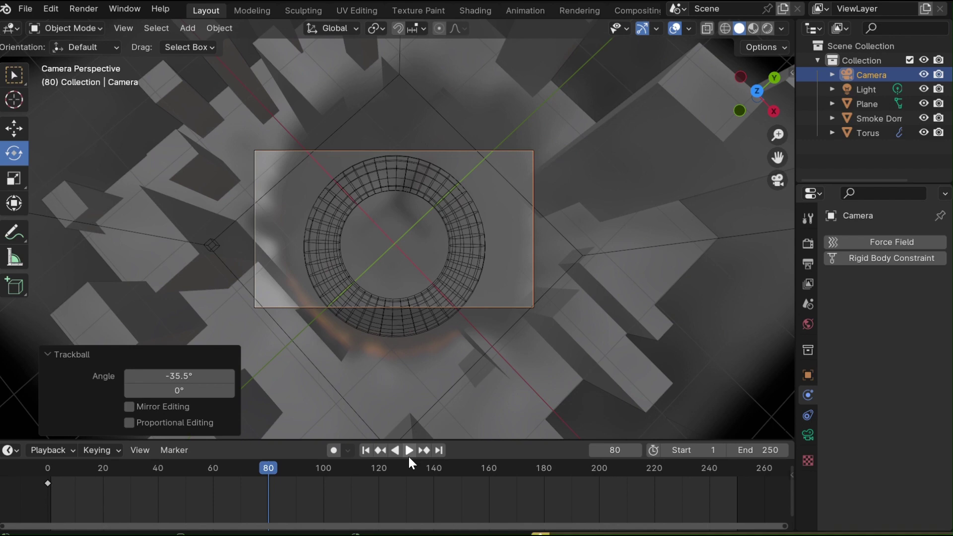
Insert a Location & Rotation keyframe for the camera at frame 80, and preview the animation forward from the start and in reverse.
key(i)
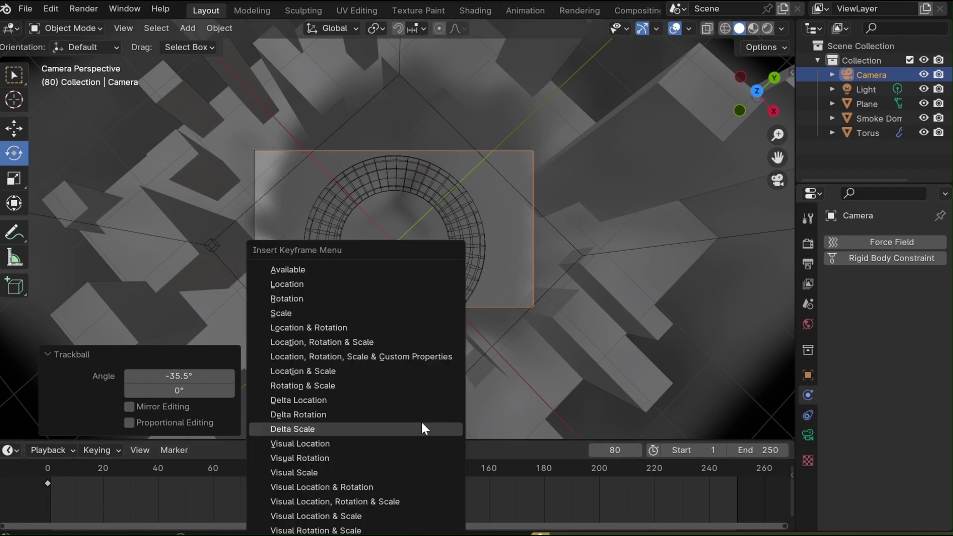
click(320, 329)
click(360, 450)
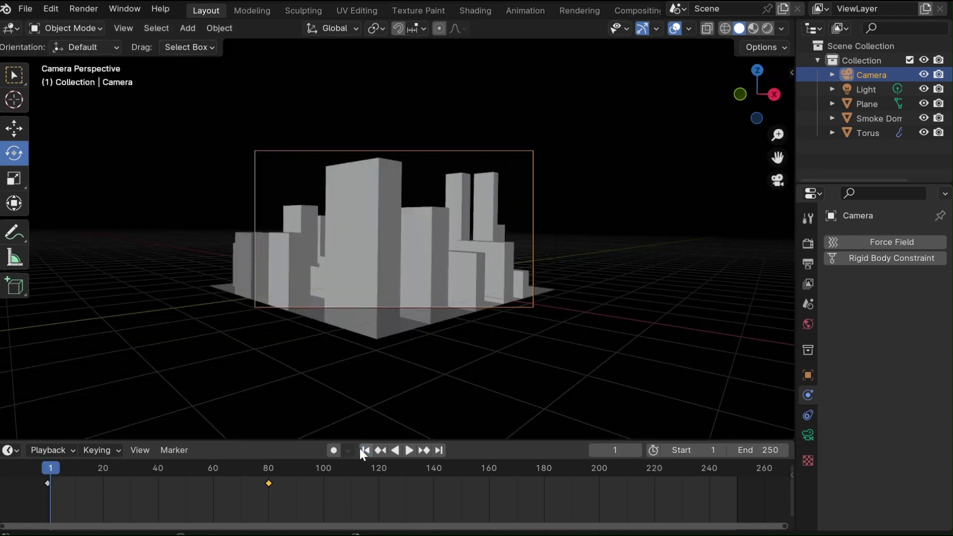
click(409, 452)
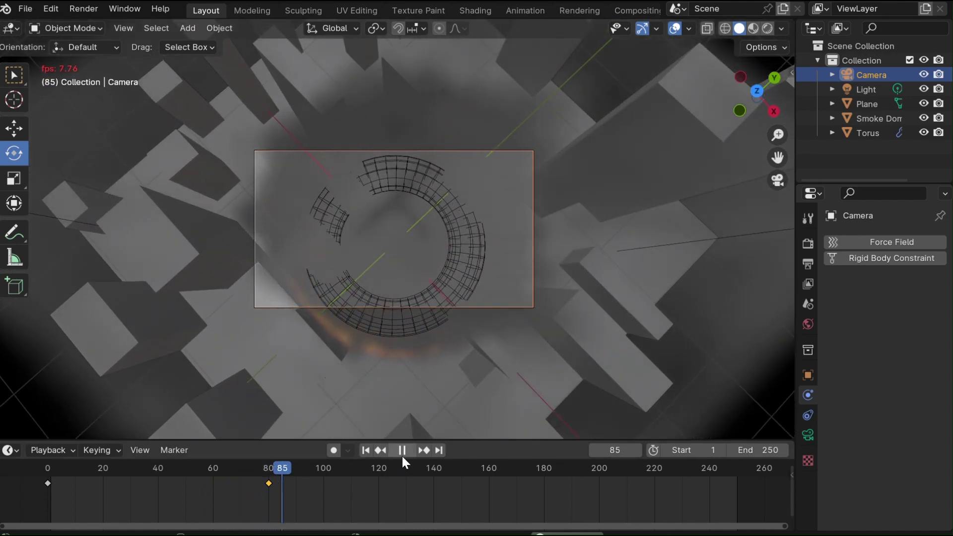
key(shift+ctrl+space)
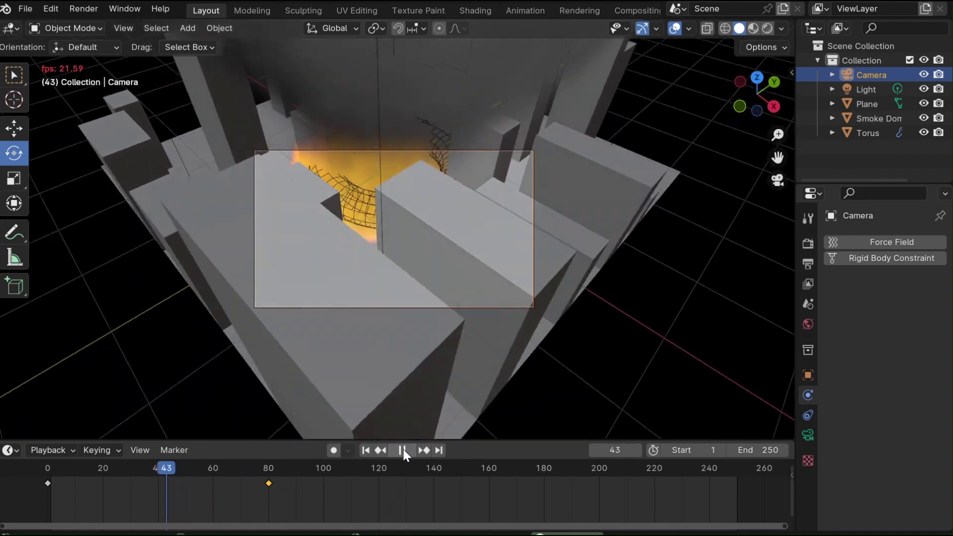
click(402, 450)
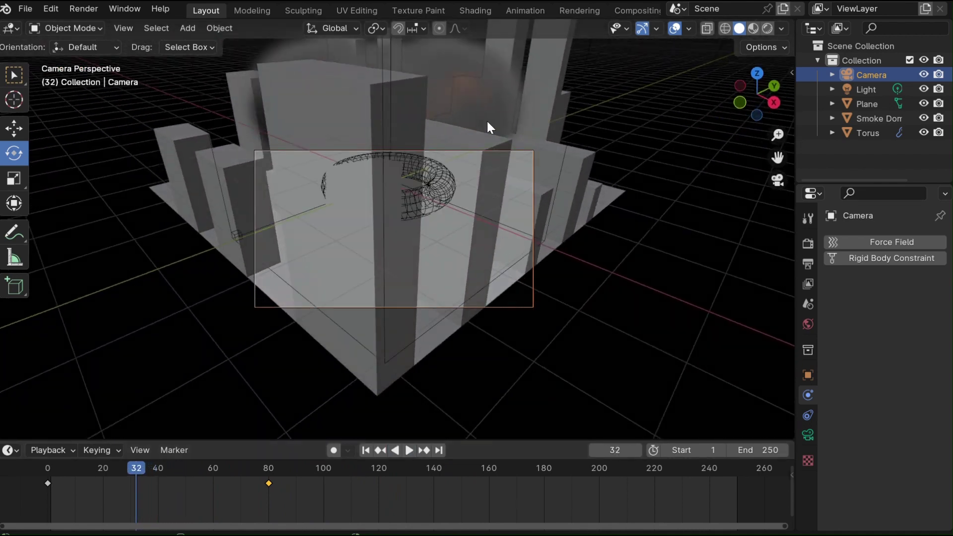